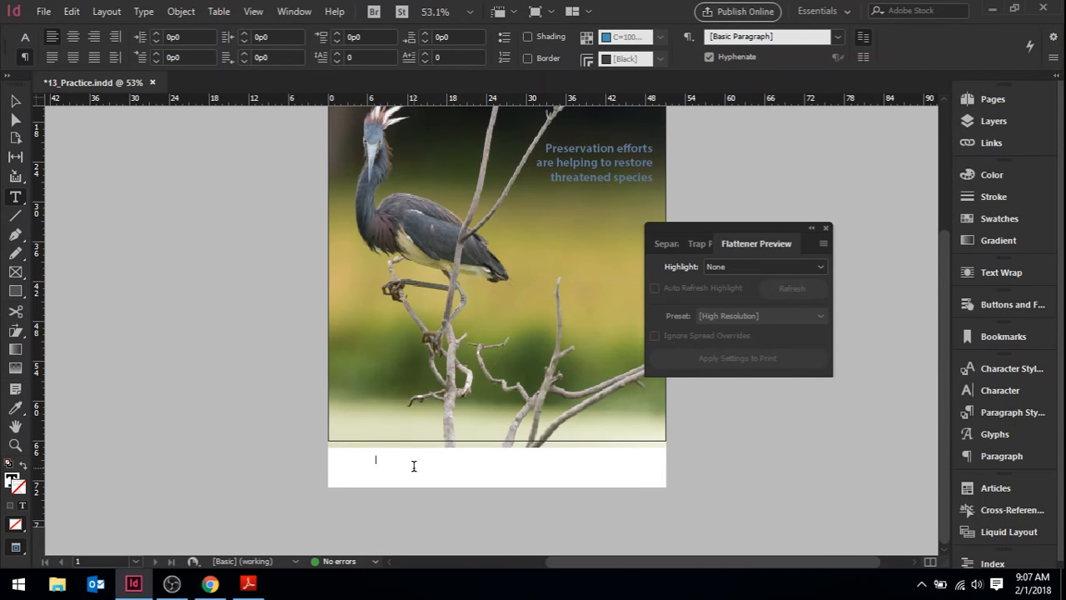
Enter the text "Information for the printer." in the slug area below the page and deselect the frame
{"action": "type", "text": "Information for the printer."}
{"action": "left_click", "coordinate": [148, 431]}
Open the document's print settings and set the page to scale to fit the Letter paper
{"action": "left_click", "coordinate": [43, 12]}
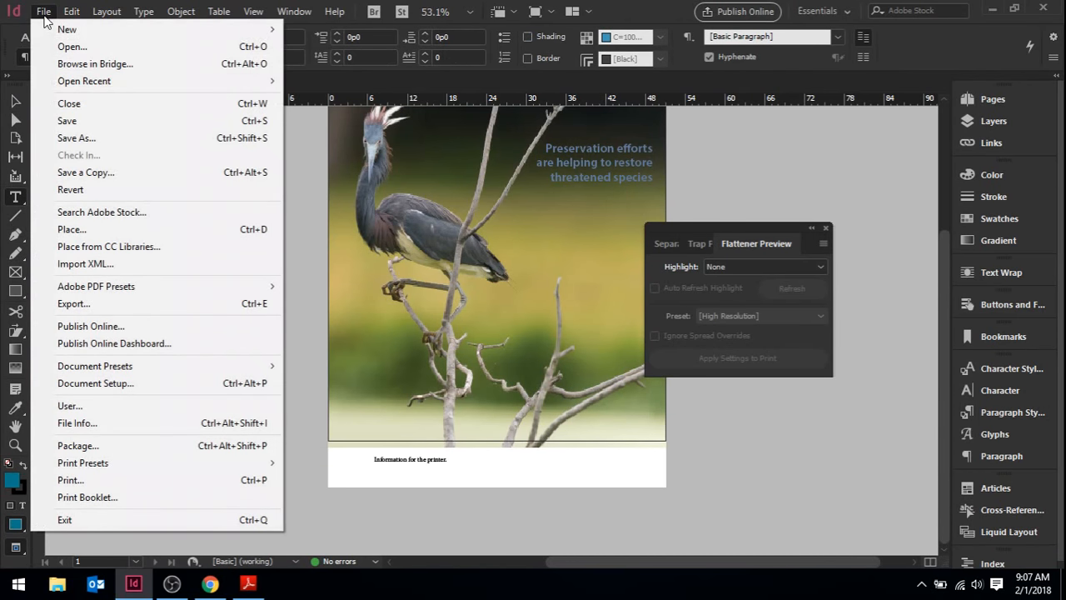
{"action": "left_click", "coordinate": [148, 480]}
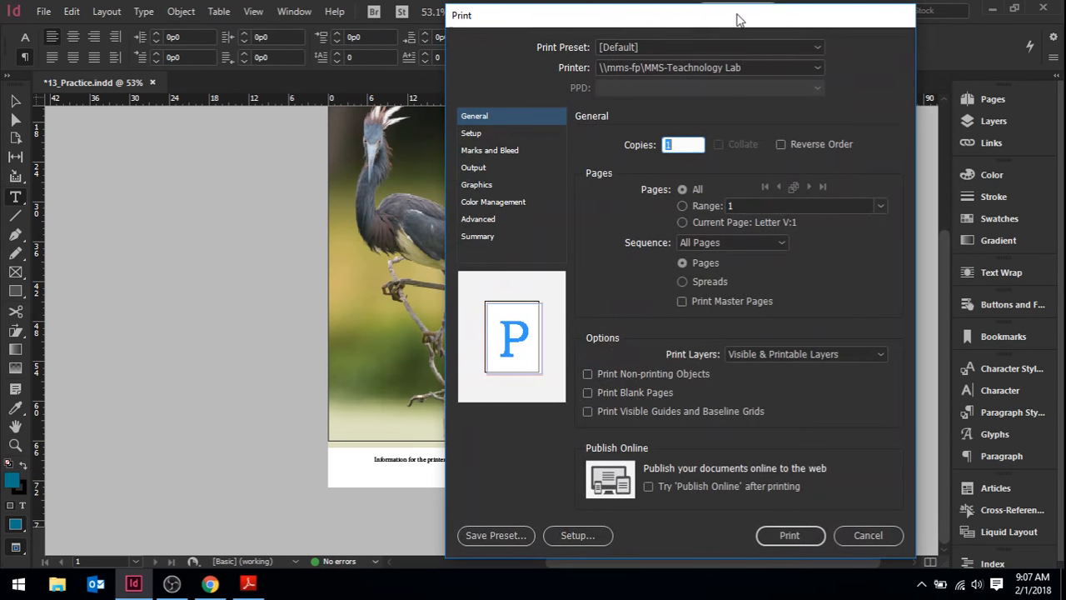
{"action": "left_click_drag", "start_coordinate": [738, 17], "coordinate": [477, 15]}
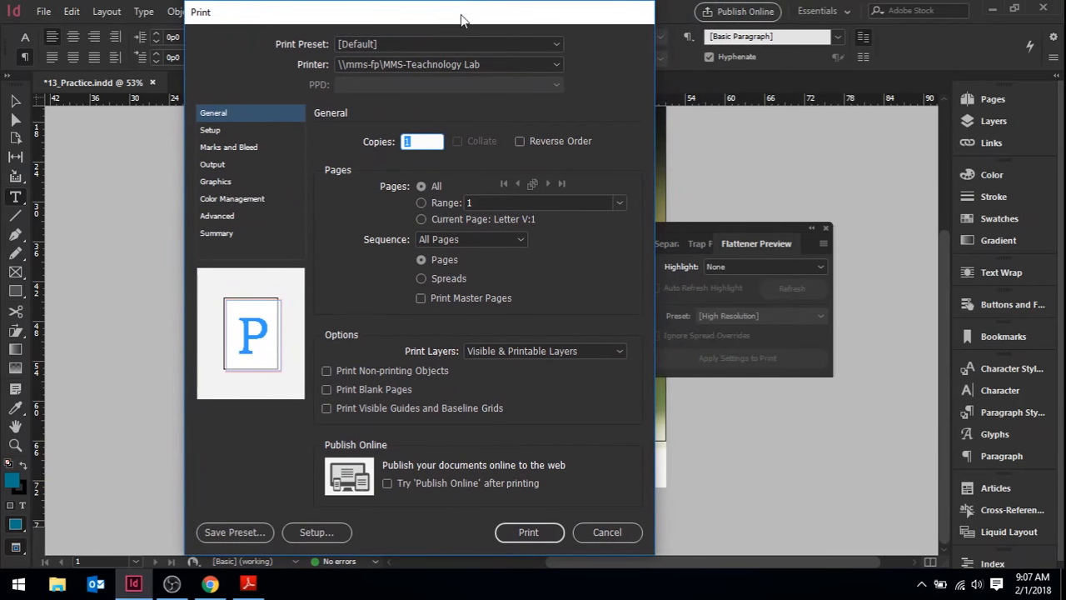
{"action": "left_click", "coordinate": [416, 40]}
{"action": "left_click", "coordinate": [413, 43]}
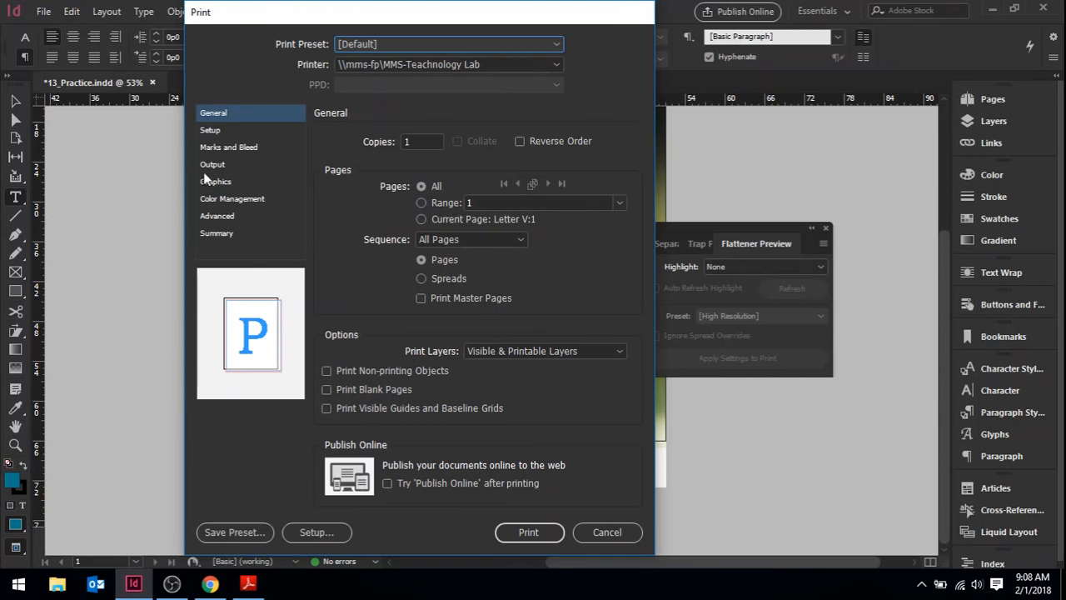
{"action": "left_click", "coordinate": [211, 132]}
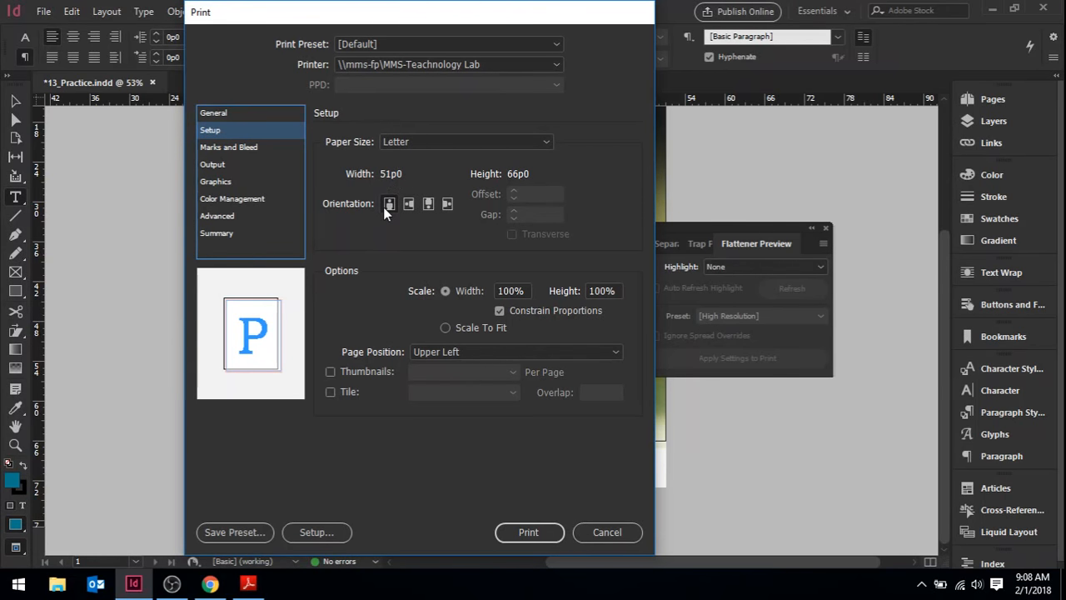
{"action": "left_click", "coordinate": [445, 327]}
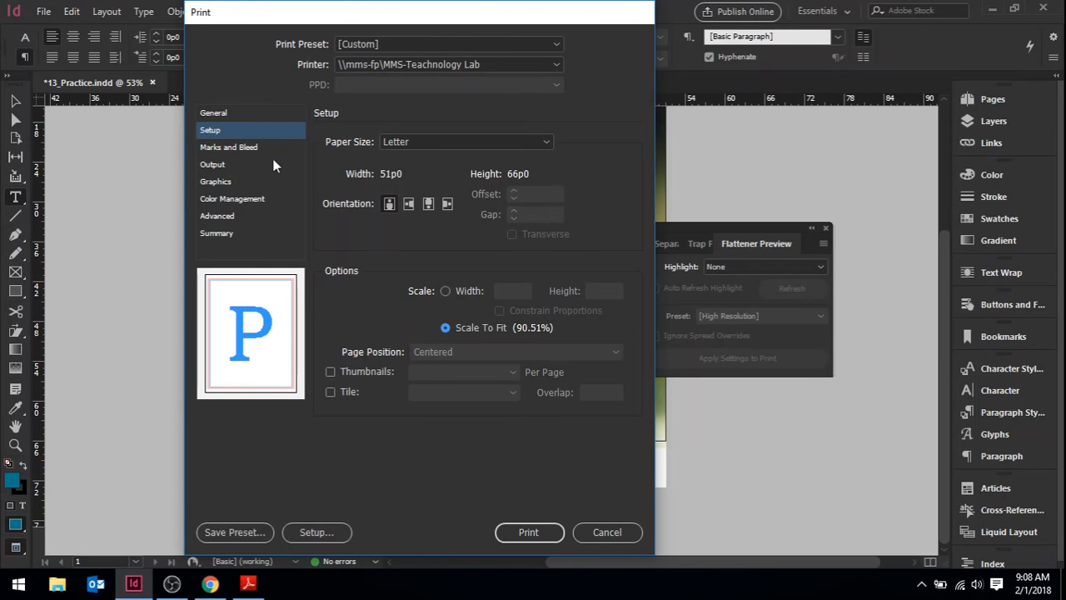
Turn on crop marks, bleed marks, registration marks, color bars and page information, and include the slug area in the print
{"action": "left_click", "coordinate": [230, 147]}
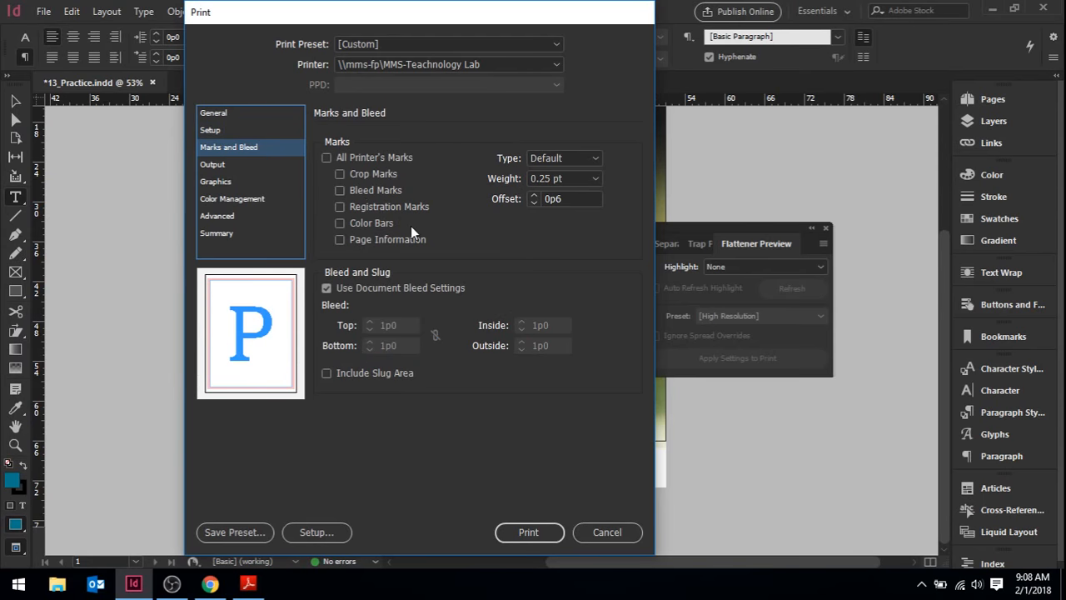
{"action": "left_click", "coordinate": [327, 157]}
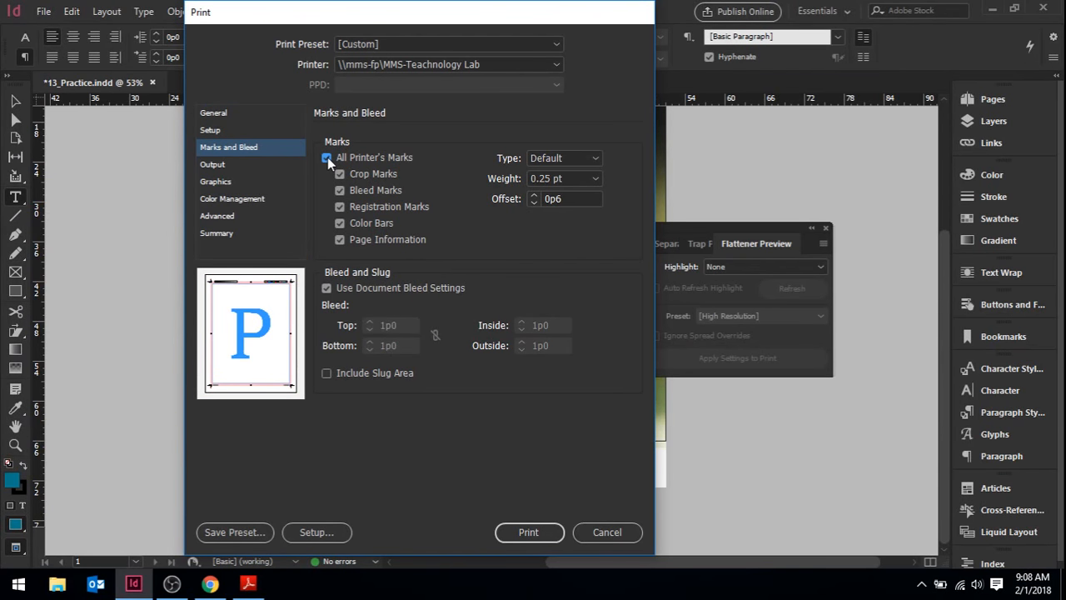
{"action": "left_click", "coordinate": [325, 157]}
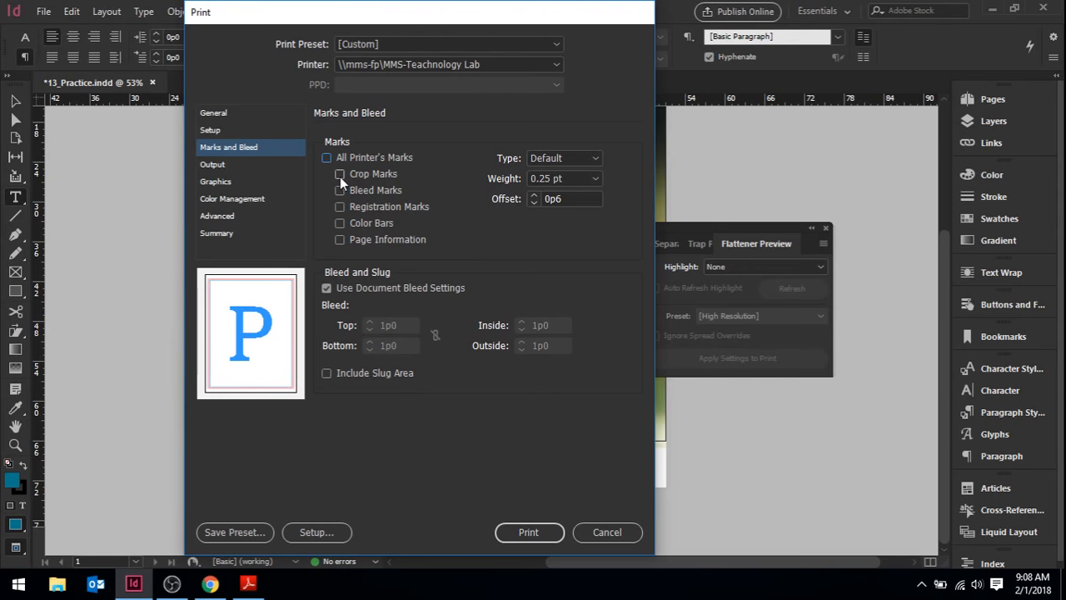
{"action": "left_click", "coordinate": [340, 176]}
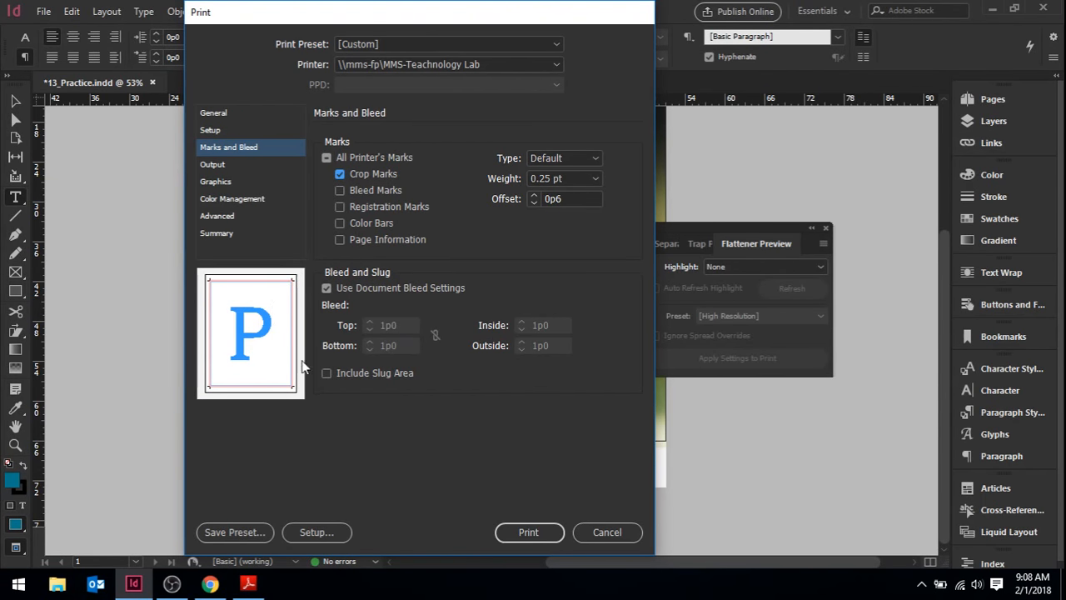
{"action": "left_click", "coordinate": [340, 191]}
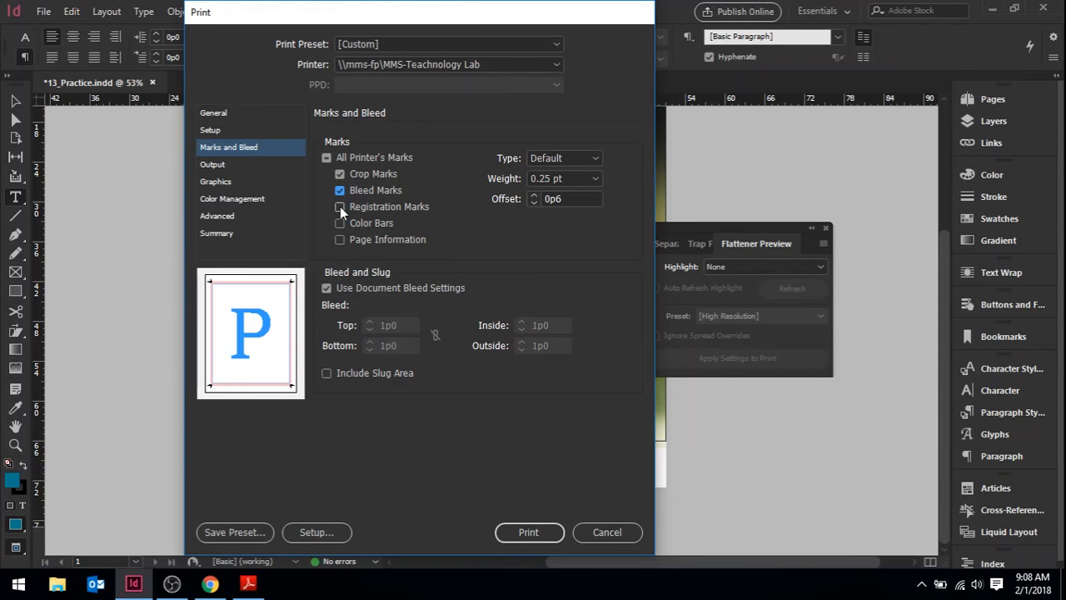
{"action": "left_click", "coordinate": [340, 206]}
{"action": "left_click", "coordinate": [340, 223]}
{"action": "left_click", "coordinate": [340, 240]}
{"action": "left_click", "coordinate": [325, 373]}
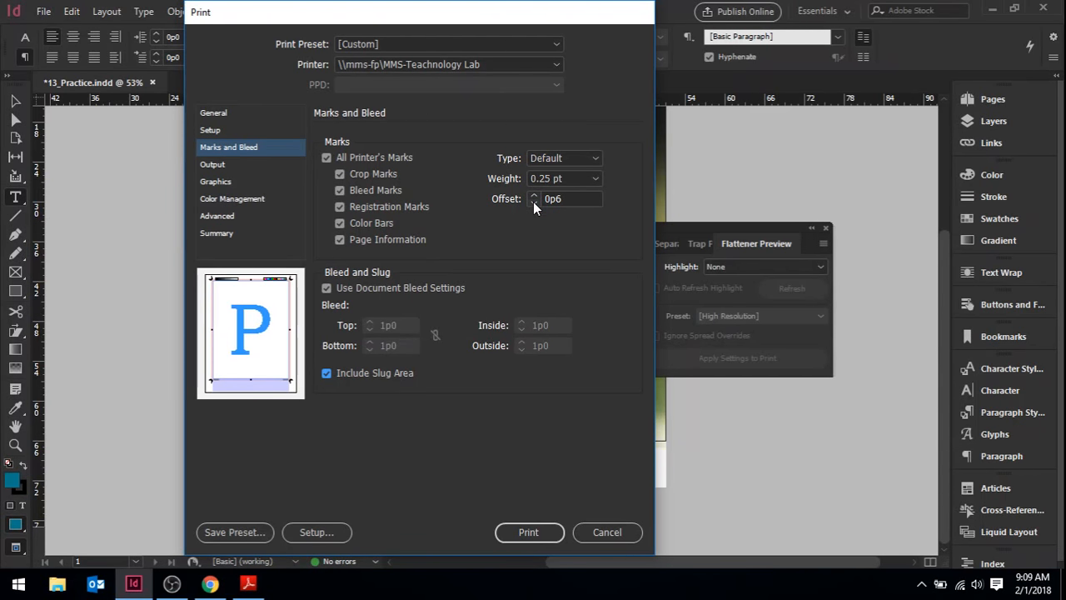
Review the available types and line weights for the printer's marks
{"action": "left_click", "coordinate": [540, 159]}
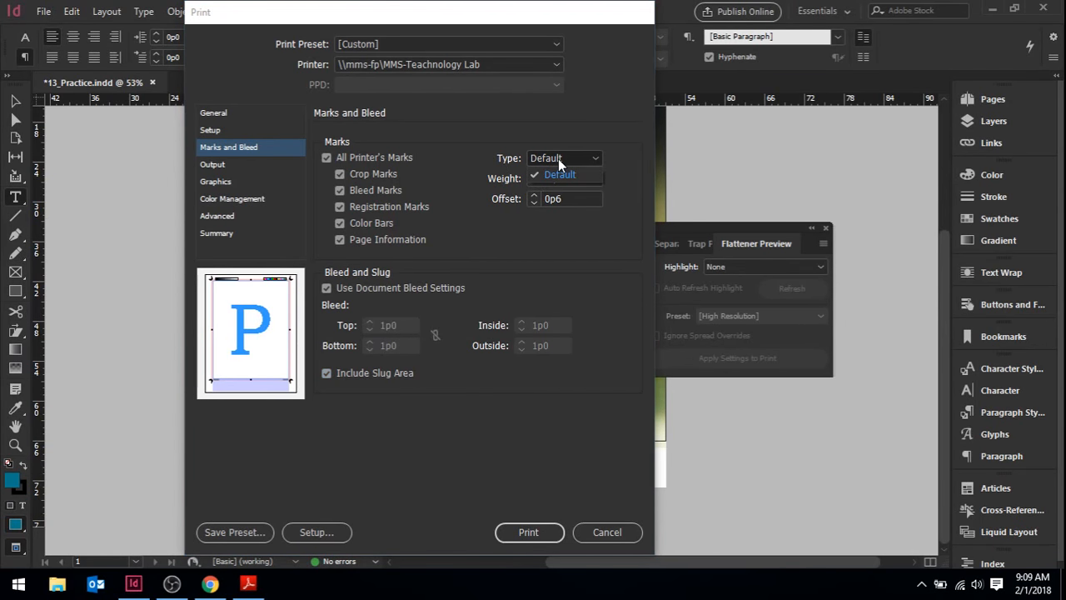
{"action": "left_click", "coordinate": [558, 158]}
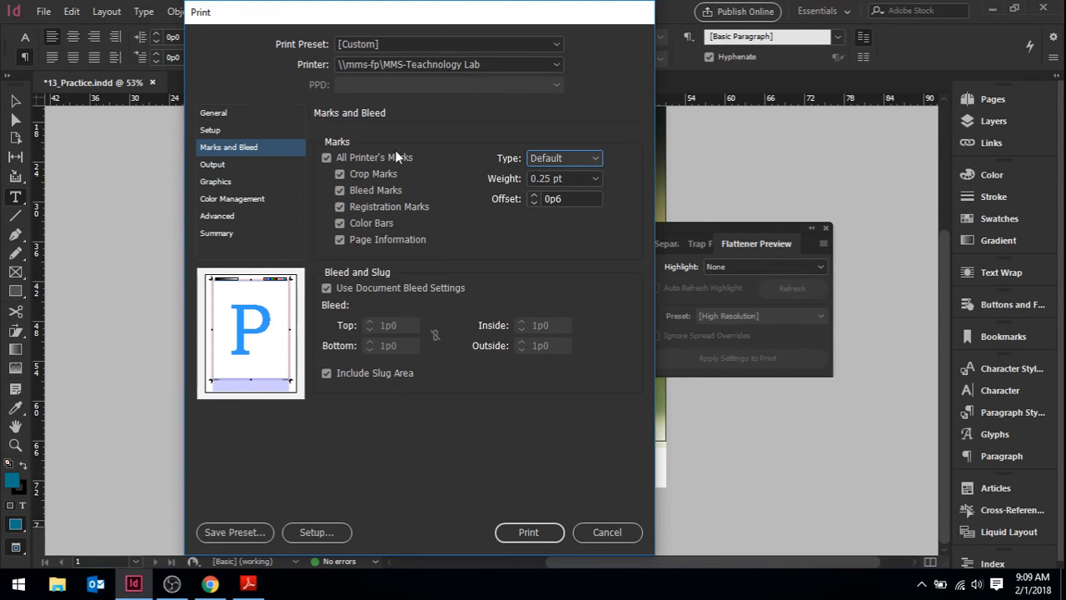
{"action": "left_click", "coordinate": [574, 180]}
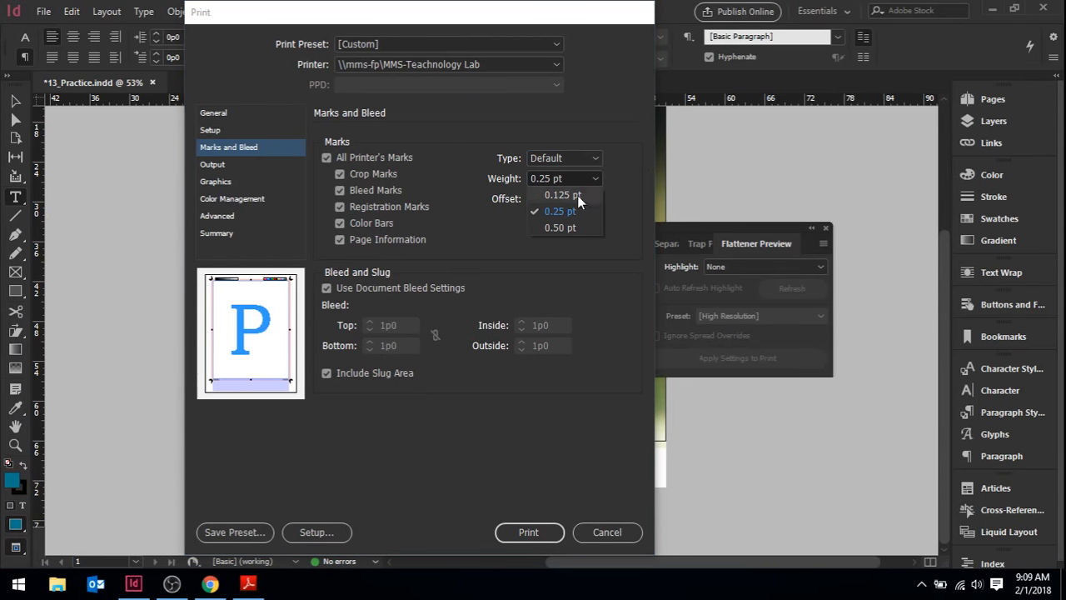
{"action": "left_click", "coordinate": [615, 180]}
Set the print output color to Composite Gray
{"action": "left_click", "coordinate": [213, 165]}
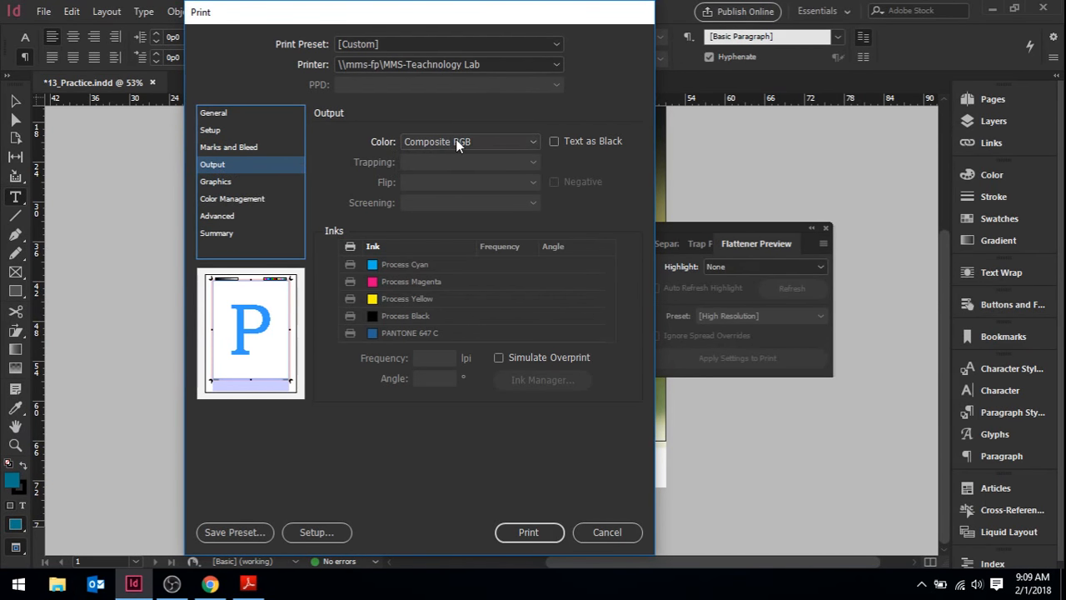
{"action": "left_click", "coordinate": [529, 143]}
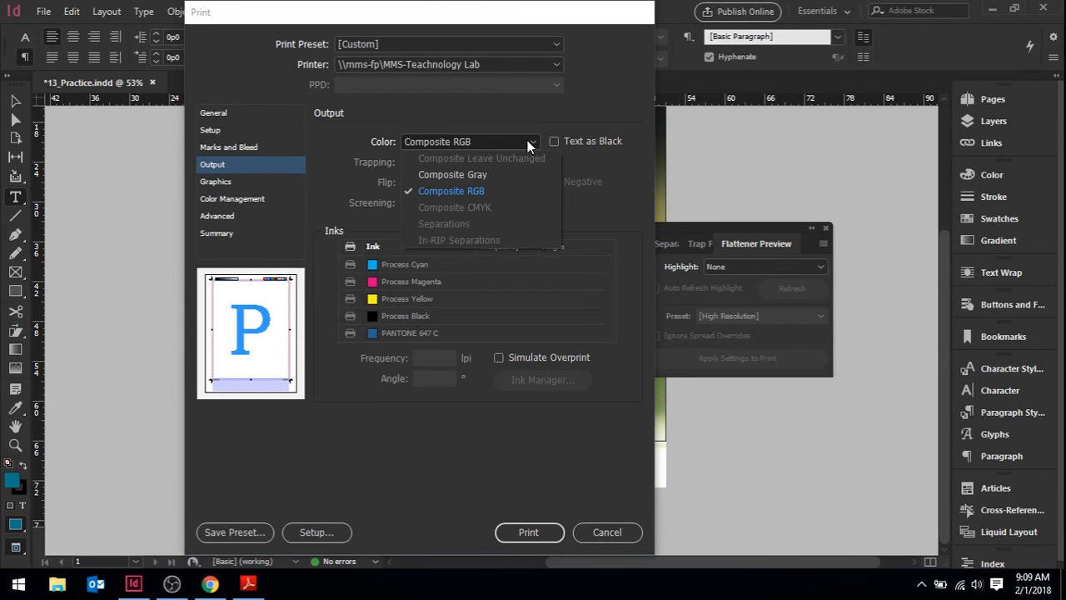
{"action": "left_click", "coordinate": [474, 176]}
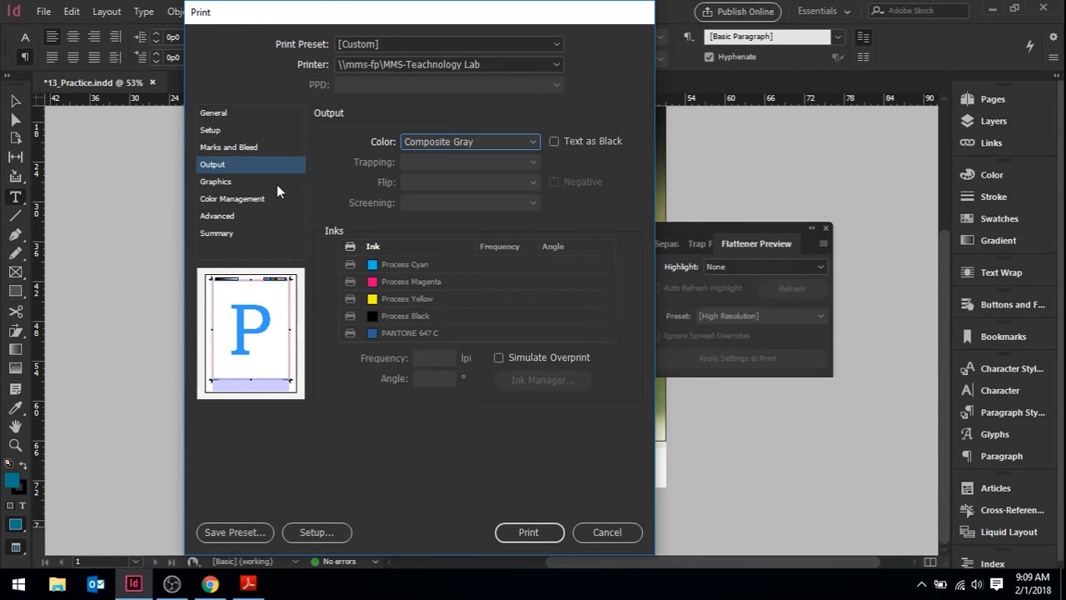
Review the print job's image data options under Graphics and its color handling options under Color Management
{"action": "left_click", "coordinate": [215, 183]}
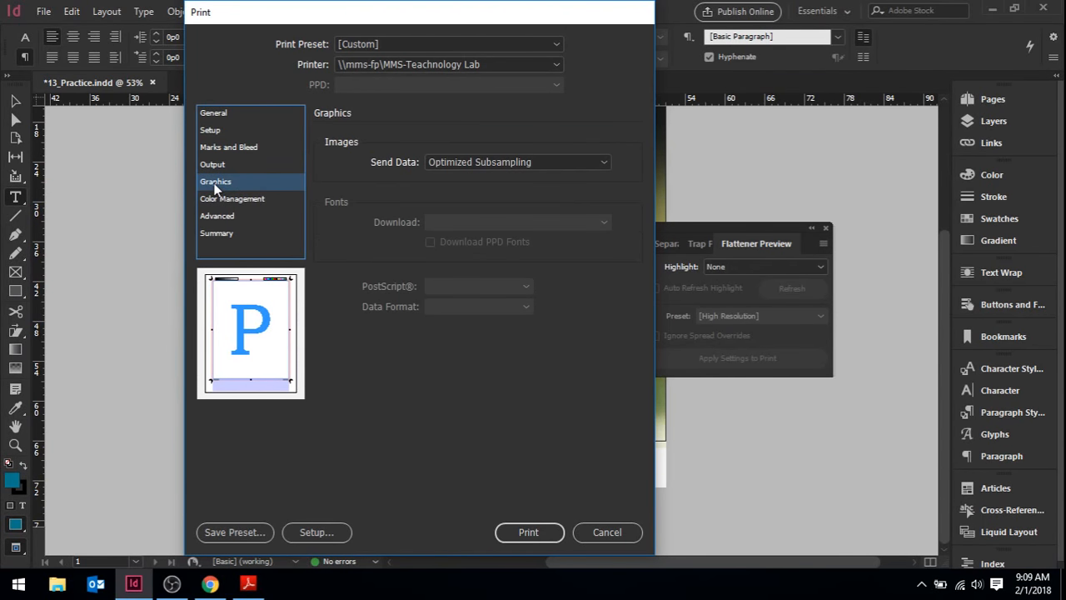
{"action": "left_click", "coordinate": [474, 159]}
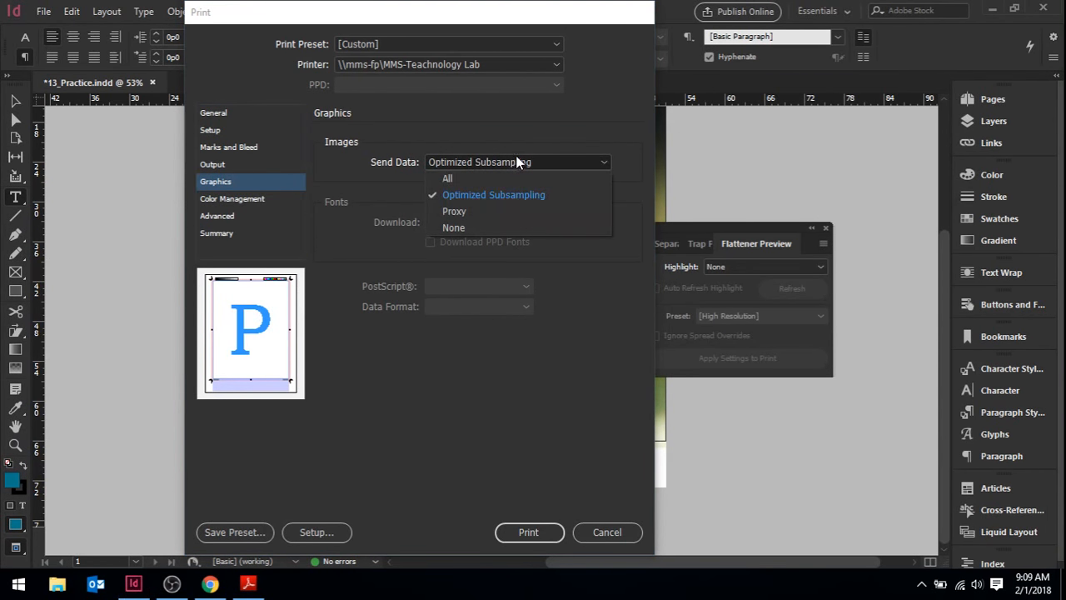
{"action": "left_click", "coordinate": [560, 138]}
{"action": "left_click", "coordinate": [233, 199]}
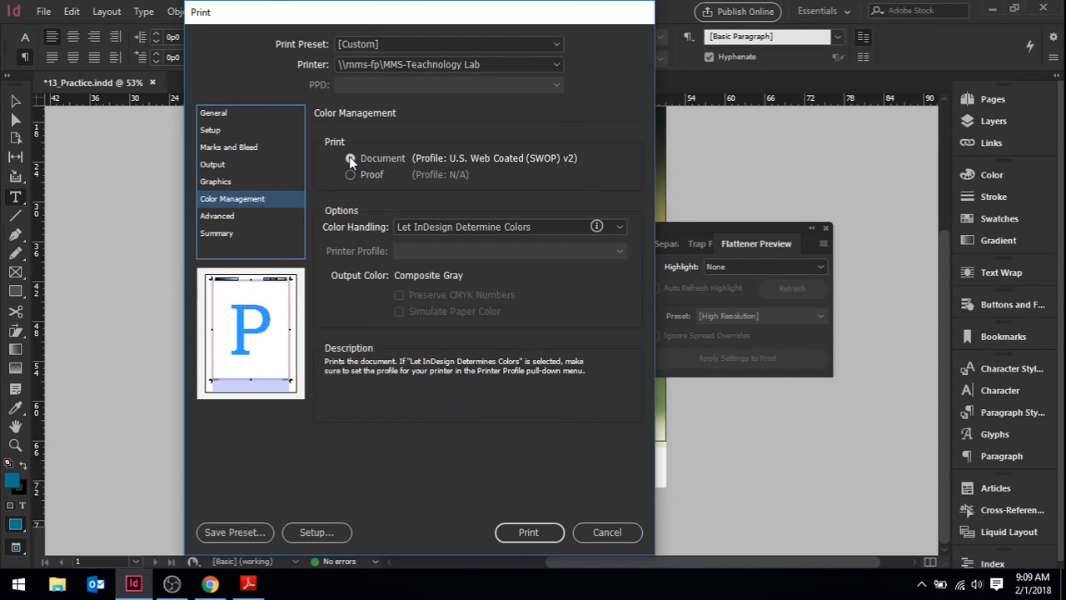
{"action": "left_click", "coordinate": [427, 224]}
{"action": "left_click", "coordinate": [549, 188]}
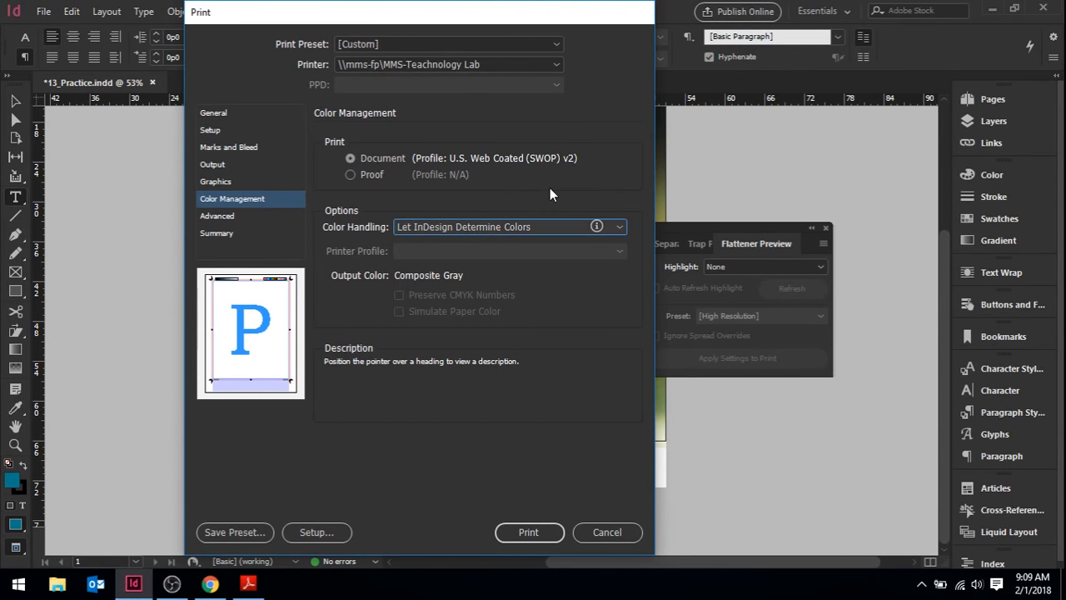
{"action": "left_click", "coordinate": [621, 224]}
{"action": "left_click", "coordinate": [620, 224]}
Review the transparency flattener presets and the summary of all print settings
{"action": "left_click", "coordinate": [218, 216]}
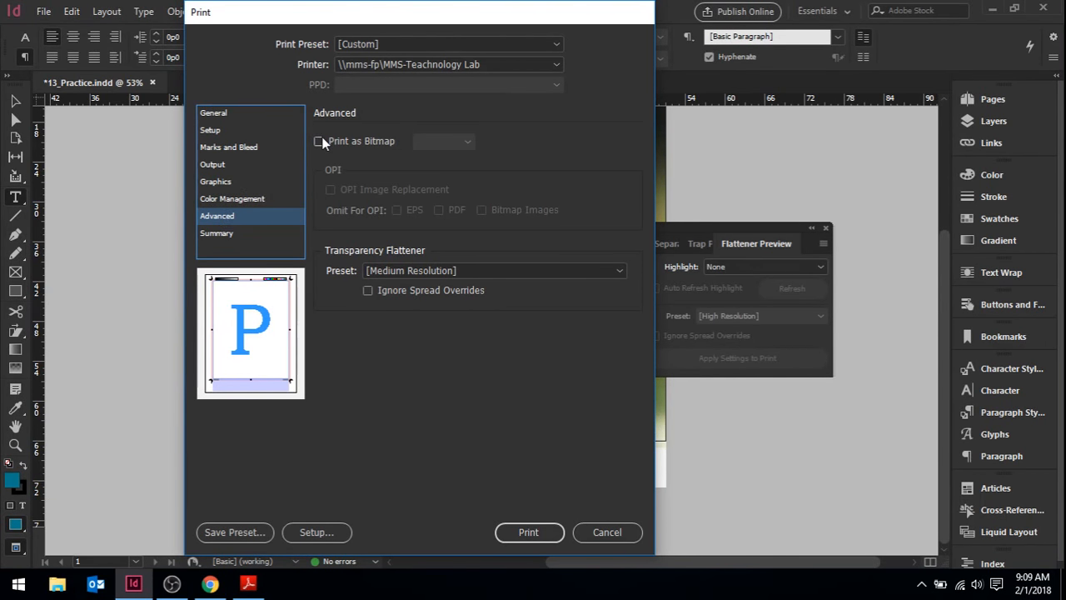
{"action": "left_click", "coordinate": [389, 272]}
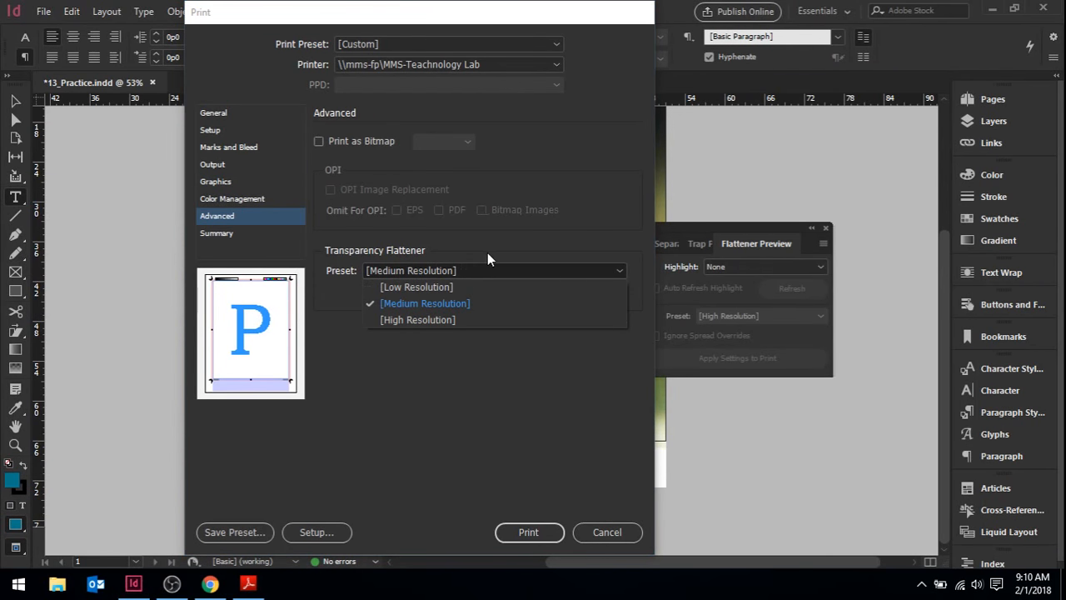
{"action": "left_click", "coordinate": [511, 244]}
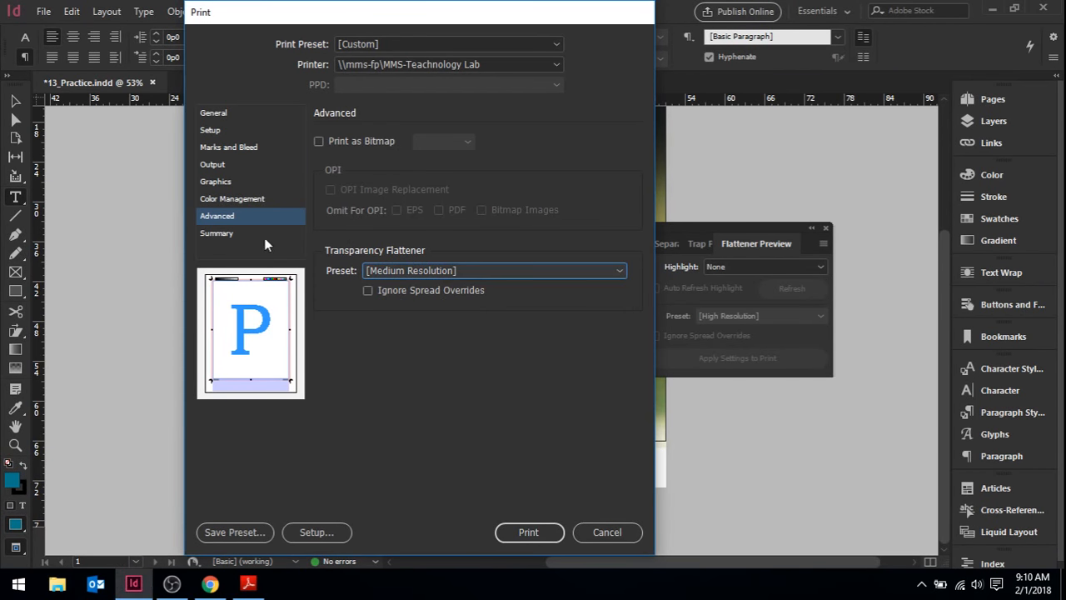
{"action": "left_click", "coordinate": [213, 233]}
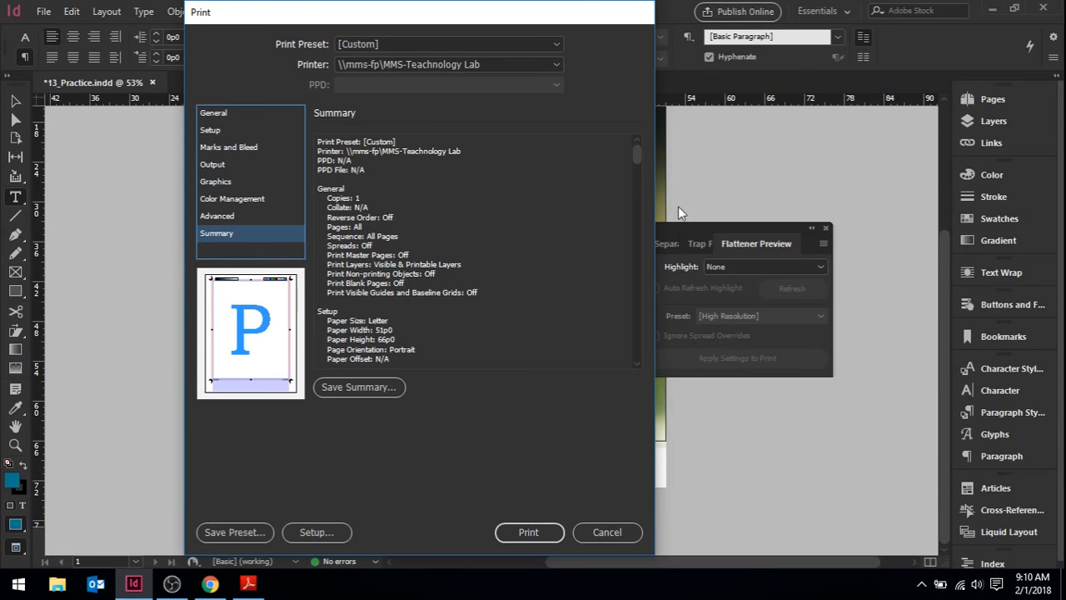
{"action": "mouse_move", "coordinate": [637, 156]}
{"action": "left_mouse_down"}
{"action": "mouse_move", "coordinate": [644, 236]}
{"action": "mouse_move", "coordinate": [630, 327]}
{"action": "mouse_move", "coordinate": [631, 148]}
{"action": "left_mouse_up"}
Save the print settings as a preset named Magazine and leave the print settings without printing
{"action": "left_click", "coordinate": [234, 534]}
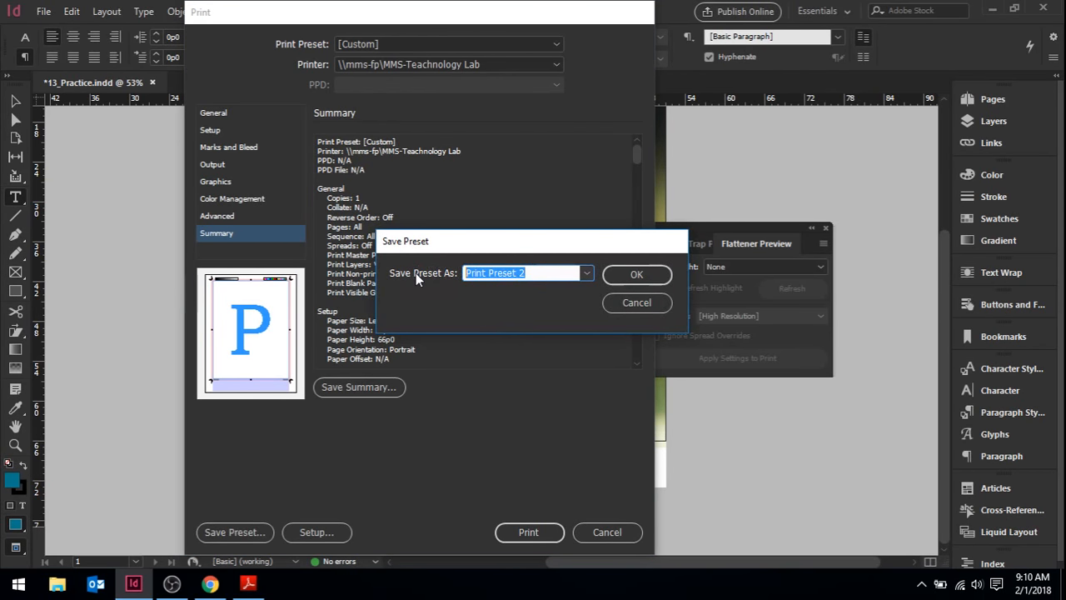
{"action": "type", "text": "Maga"}
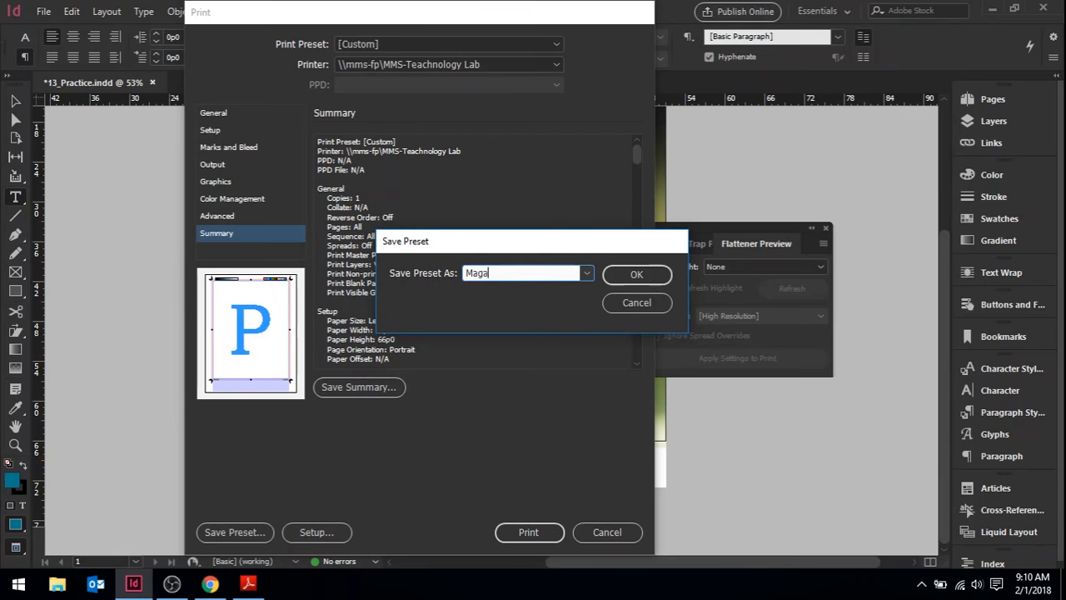
{"action": "type", "text": "zine"}
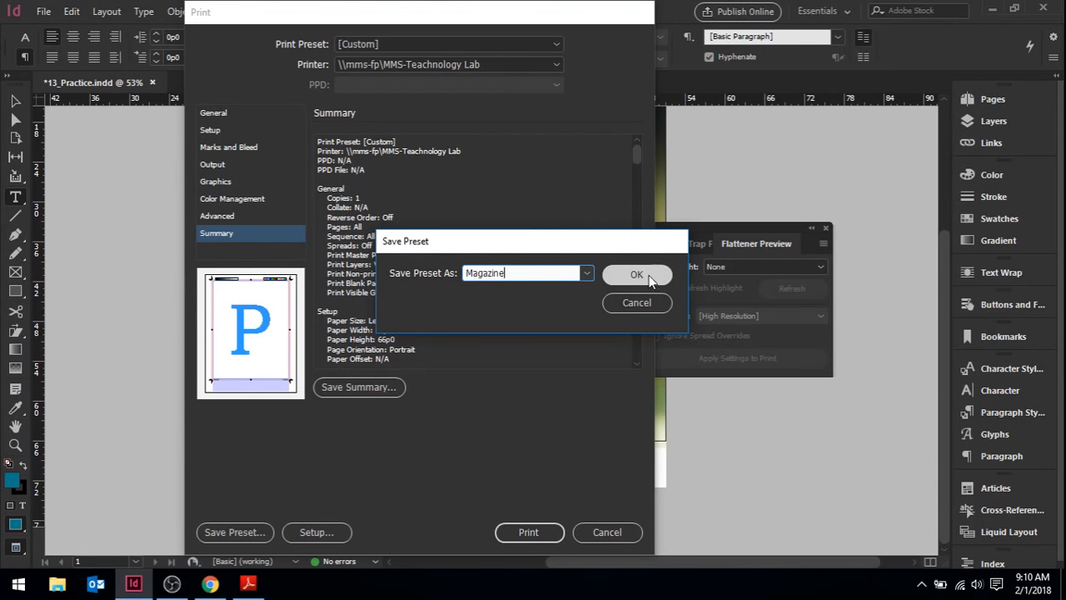
{"action": "left_click", "coordinate": [646, 277]}
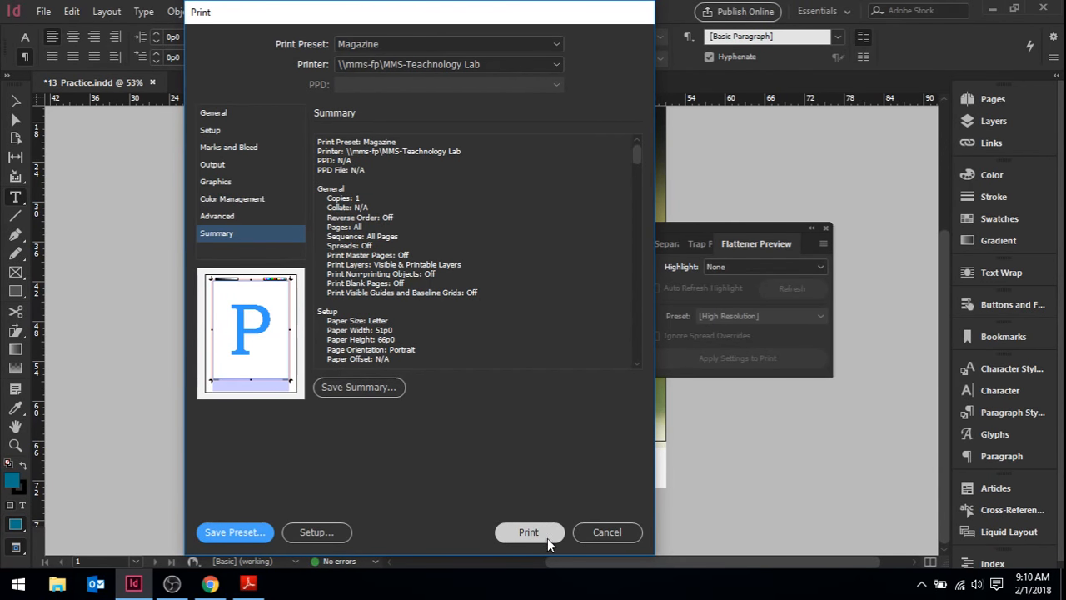
{"action": "left_click", "coordinate": [607, 532]}
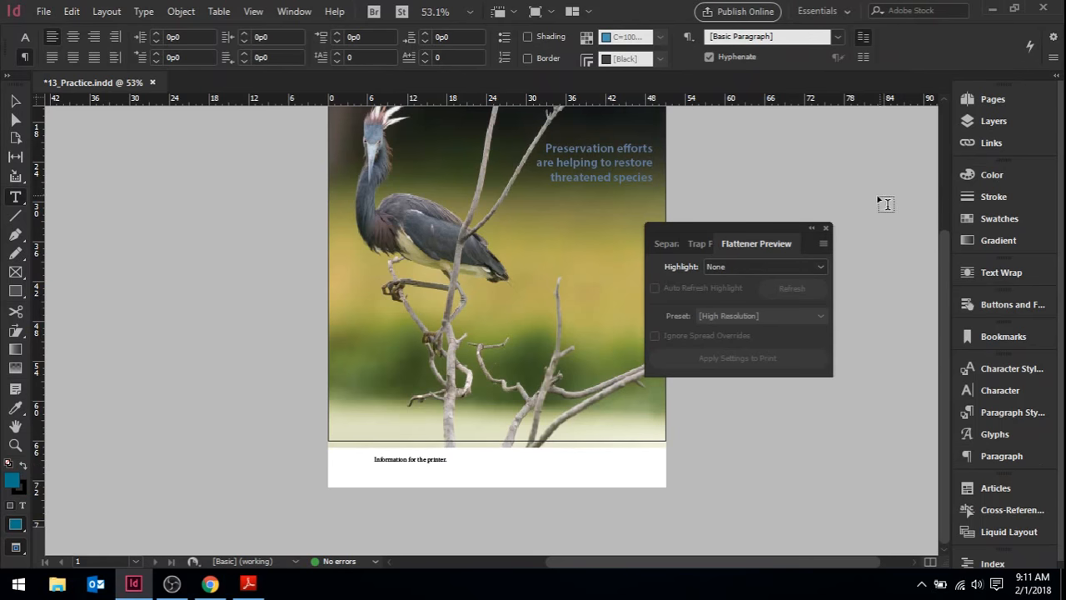
Close the Flattener Preview and open the Ink Manager from the swatches, moving it aside to uncover the page
{"action": "left_click", "coordinate": [826, 228]}
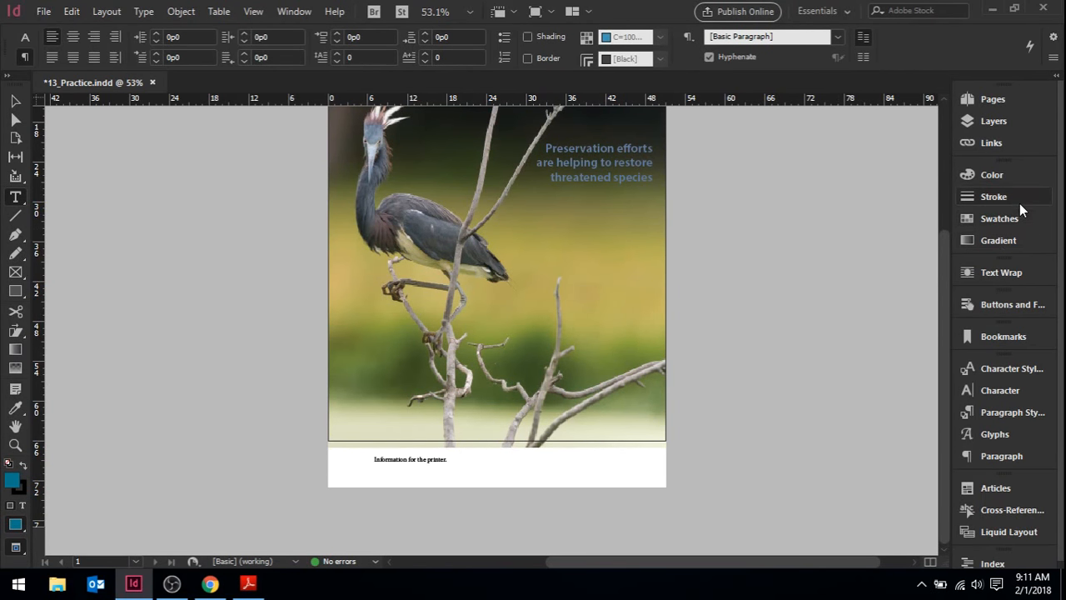
{"action": "left_click", "coordinate": [996, 216]}
{"action": "left_click", "coordinate": [943, 167]}
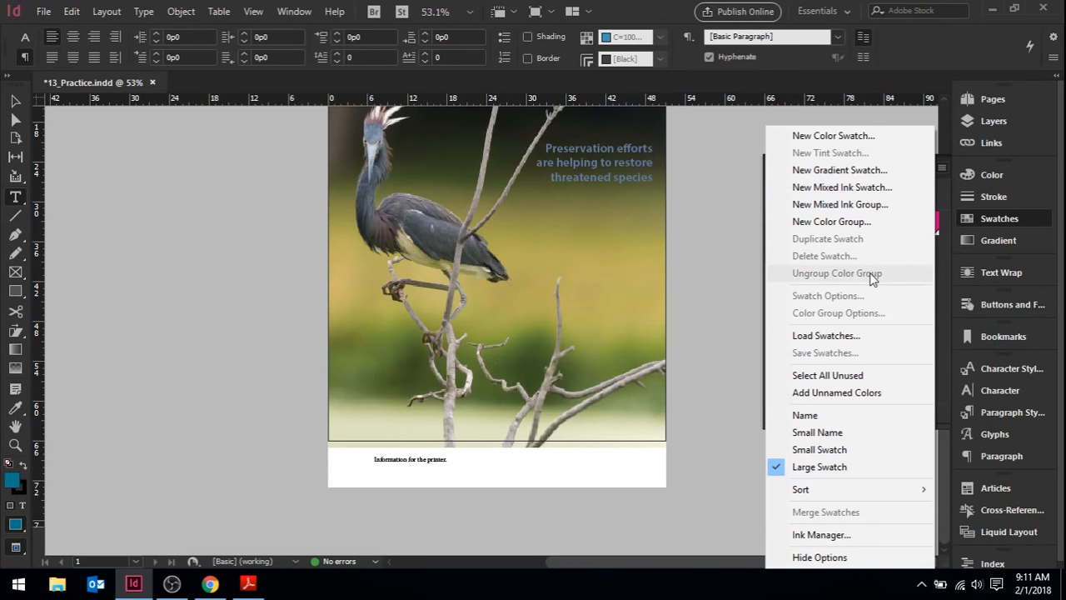
{"action": "left_click", "coordinate": [847, 536]}
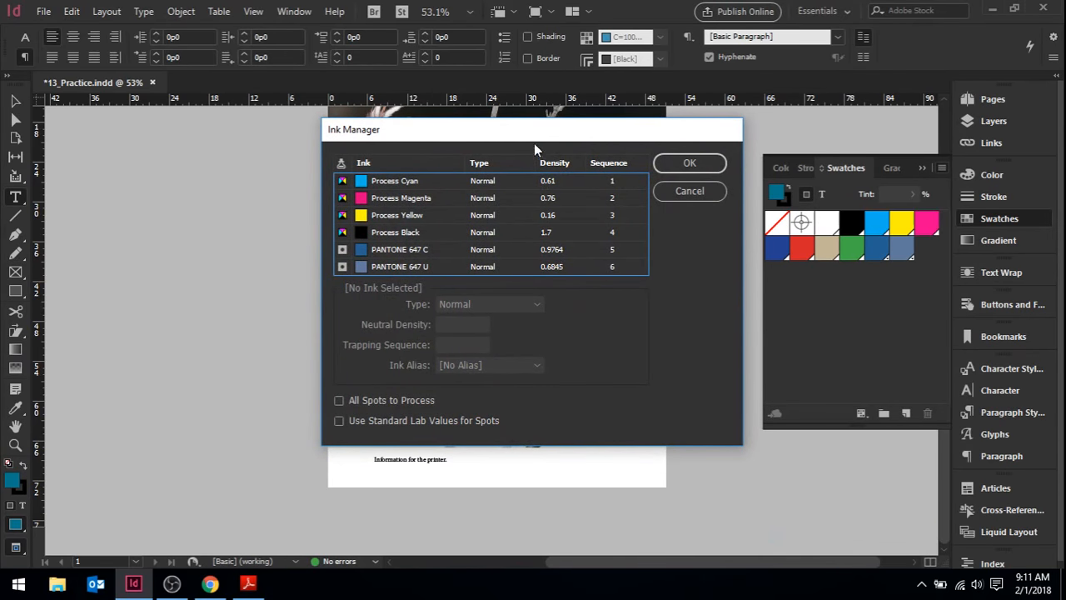
{"action": "left_click_drag", "start_coordinate": [528, 139], "coordinate": [313, 135]}
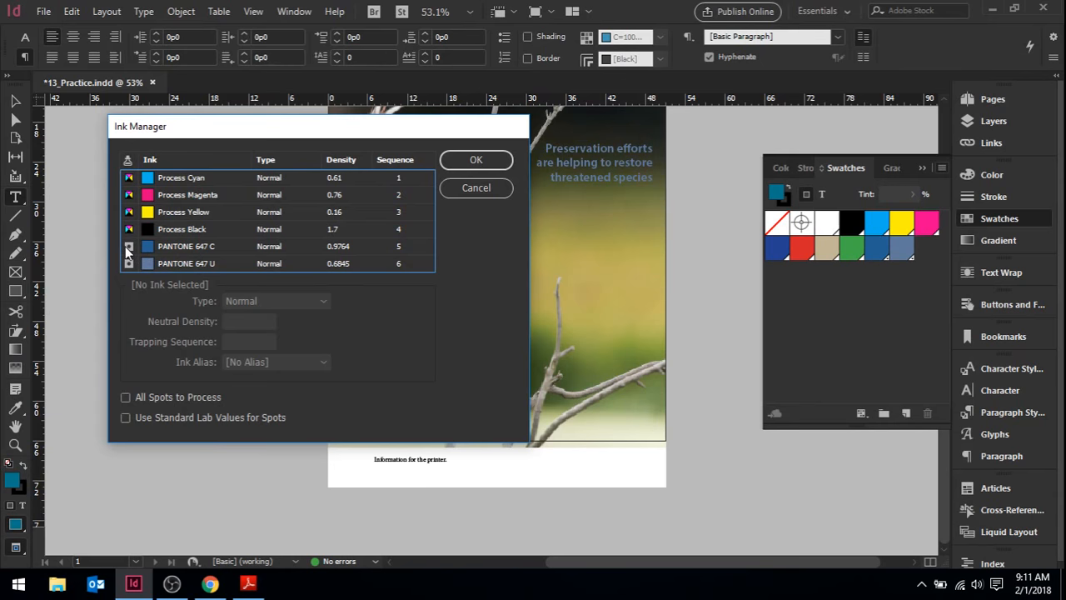
Try converting PANTONE 647 C to process, toggle All Spots to Process on and off, and leave both PANTONE inks as spots
{"action": "left_click", "coordinate": [129, 247]}
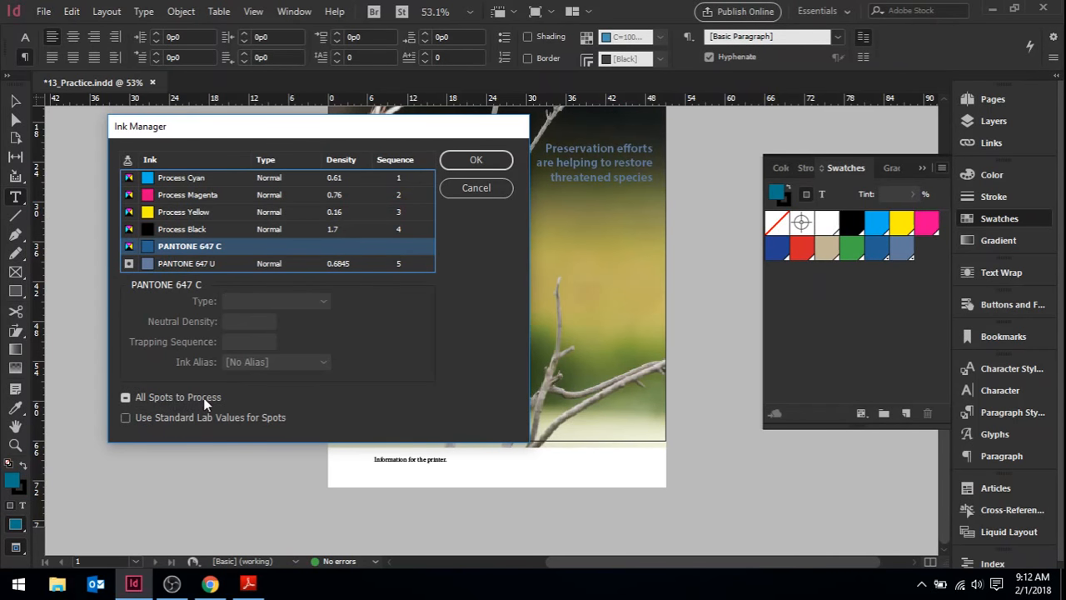
{"action": "left_click", "coordinate": [125, 398]}
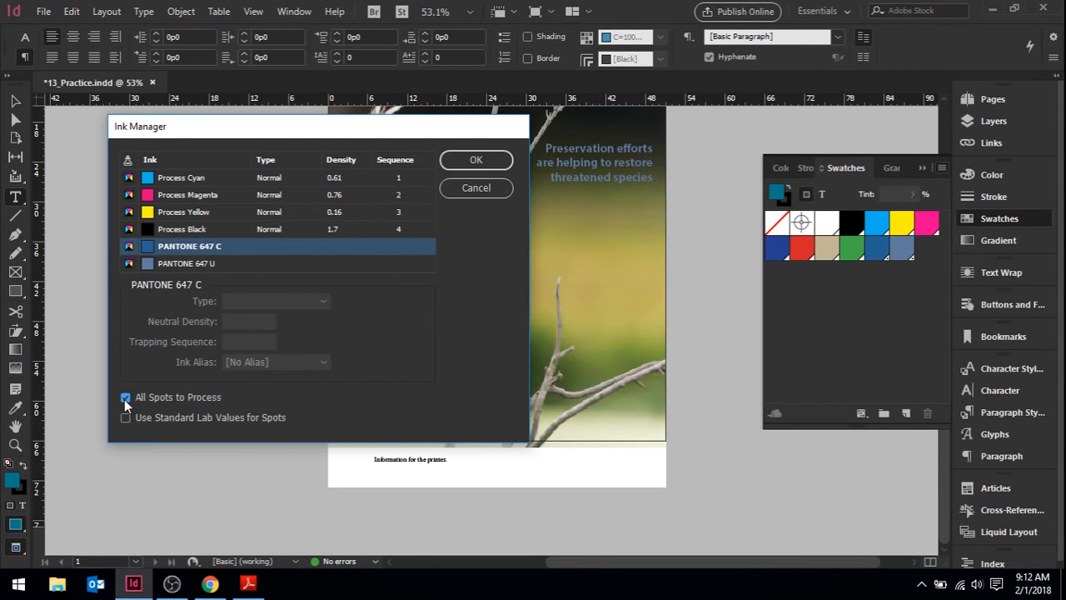
{"action": "left_click", "coordinate": [125, 398]}
{"action": "left_click", "coordinate": [124, 398]}
{"action": "left_click", "coordinate": [125, 398]}
{"action": "left_click", "coordinate": [125, 398]}
{"action": "left_click", "coordinate": [125, 398]}
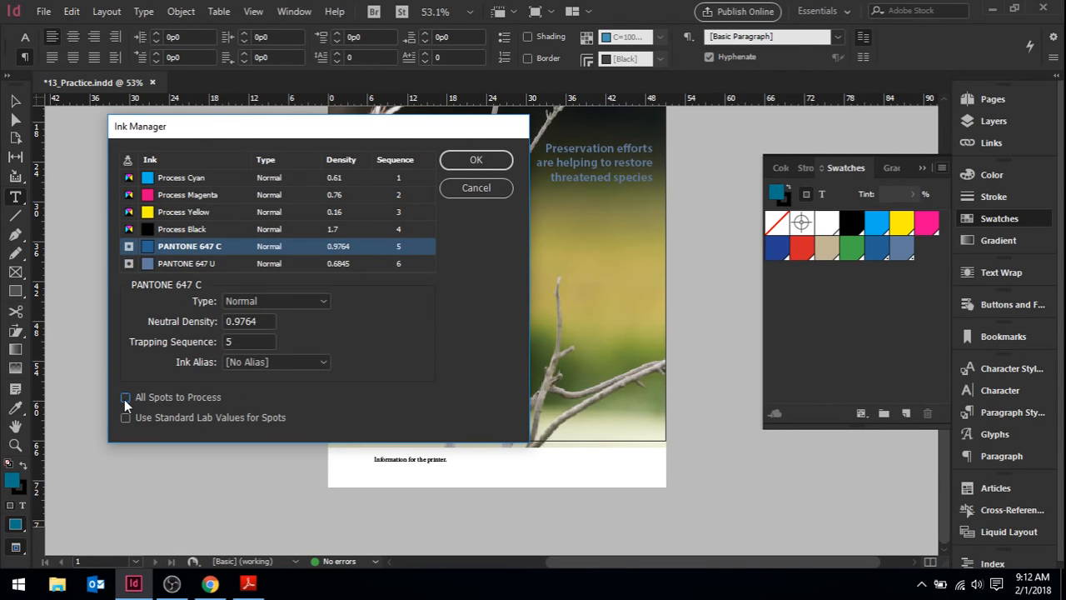
Try converting PANTONE 647 C and PANTONE 647 U to process individually, and revert both by toggling All Spots to Process off
{"action": "left_click", "coordinate": [128, 246]}
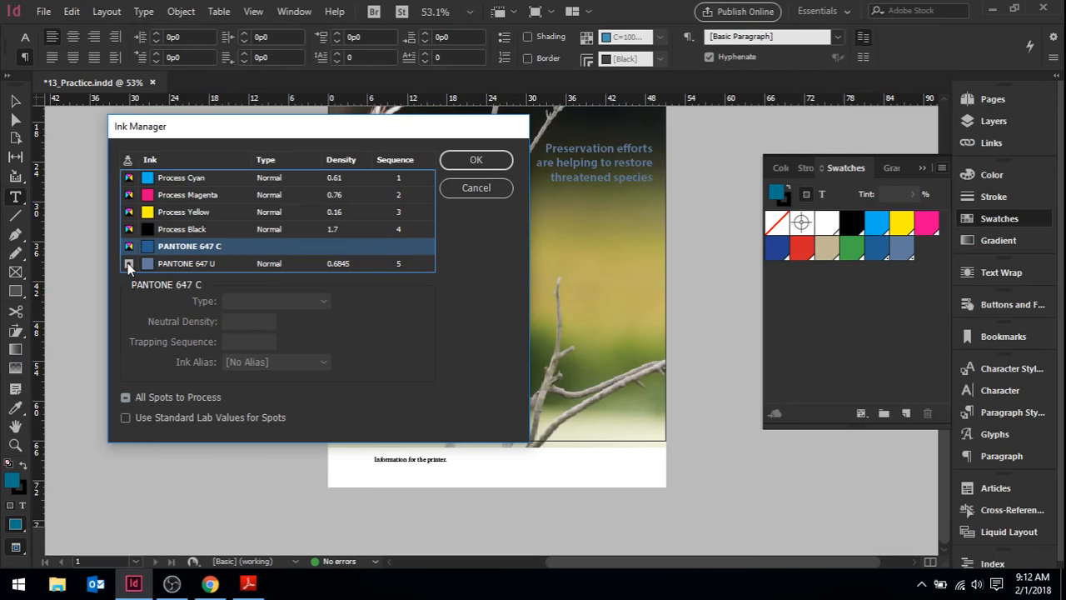
{"action": "left_click", "coordinate": [128, 263]}
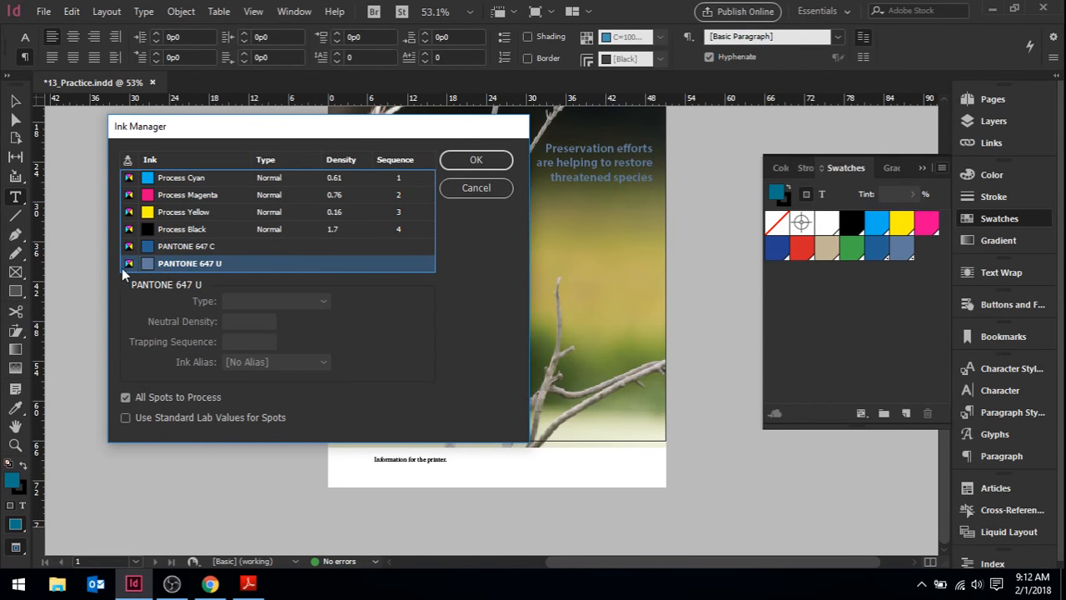
{"action": "left_click", "coordinate": [126, 397]}
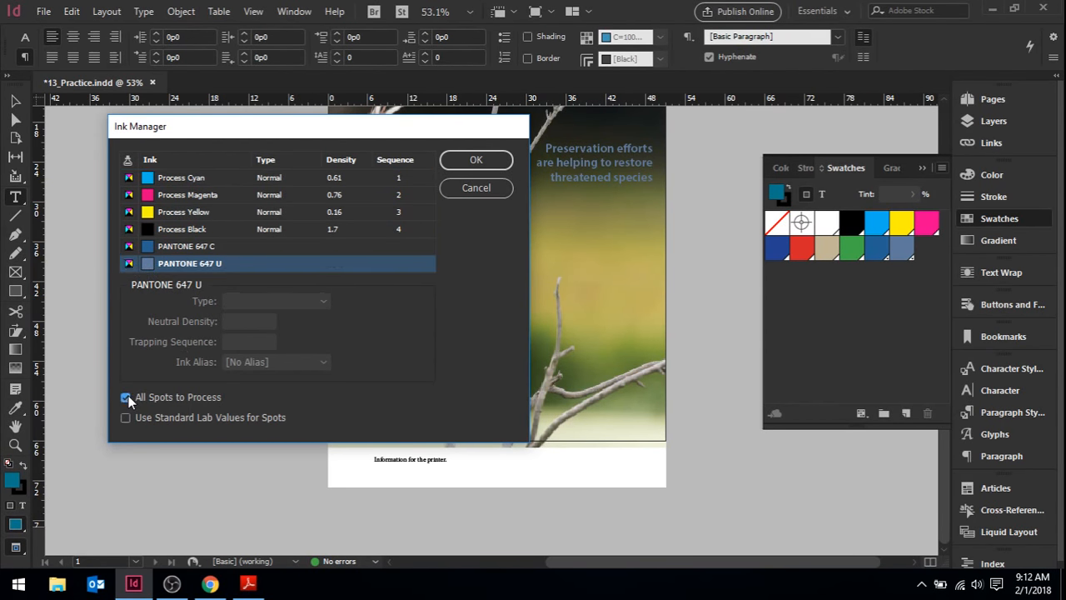
{"action": "left_click", "coordinate": [127, 397]}
{"action": "left_click", "coordinate": [127, 398]}
{"action": "left_click", "coordinate": [127, 398]}
{"action": "left_click", "coordinate": [125, 418]}
{"action": "left_click", "coordinate": [125, 397]}
Convert the PANTONE 647 C and PANTONE 647 U spot inks to process, accept the ink settings and collapse the swatches
{"action": "left_click", "coordinate": [130, 247]}
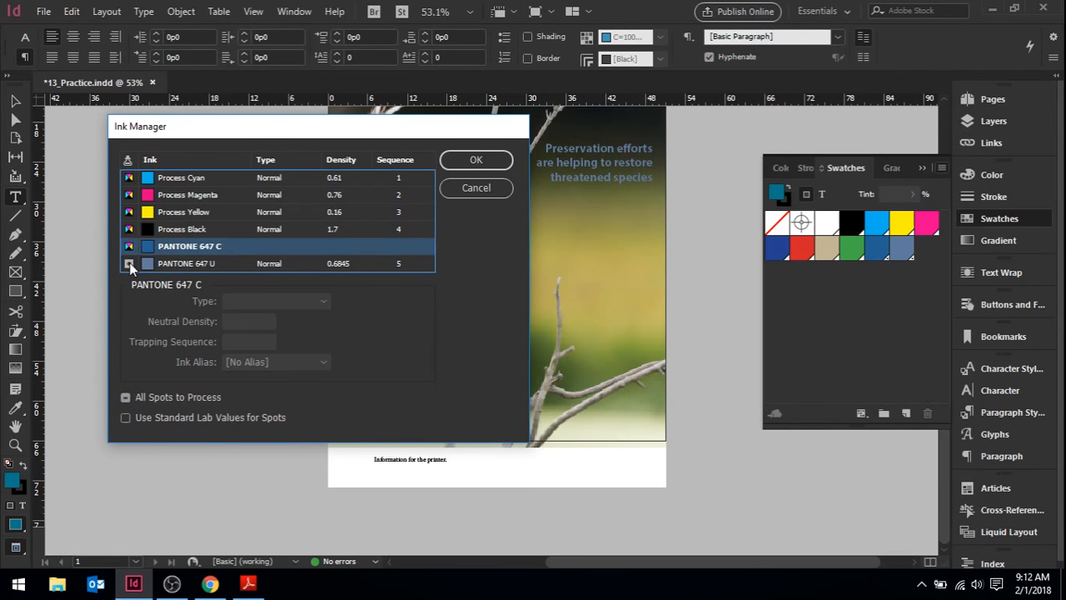
{"action": "left_click", "coordinate": [129, 263]}
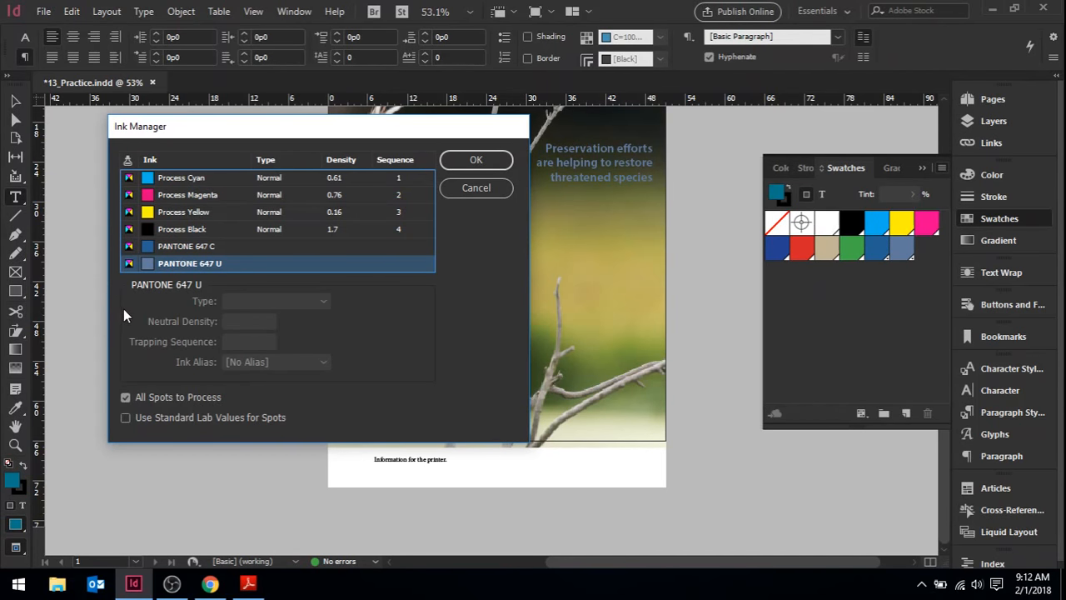
{"action": "left_click", "coordinate": [492, 160]}
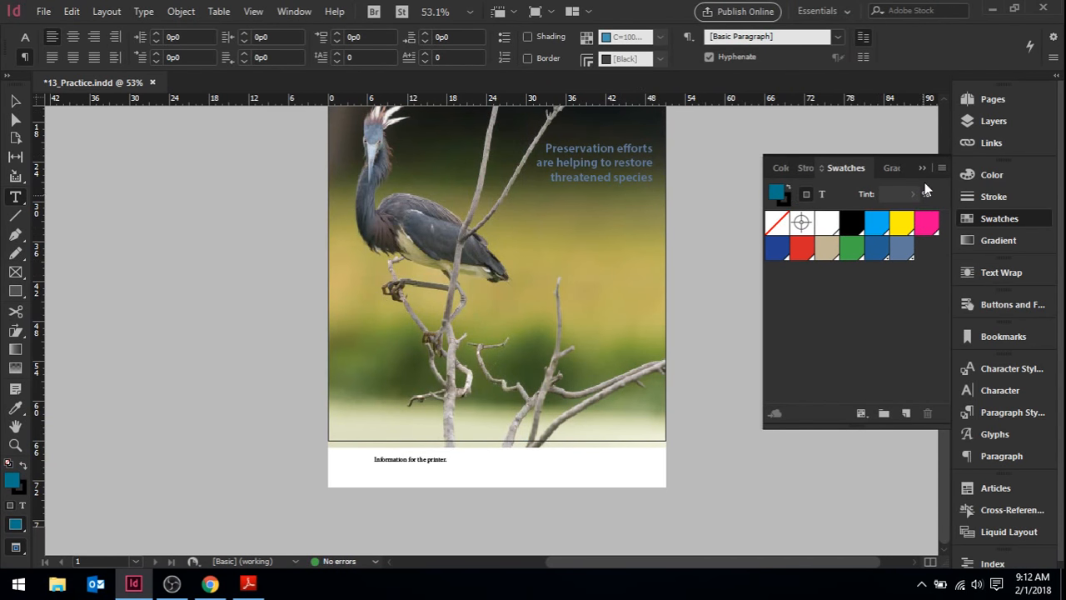
{"action": "left_click", "coordinate": [923, 168]}
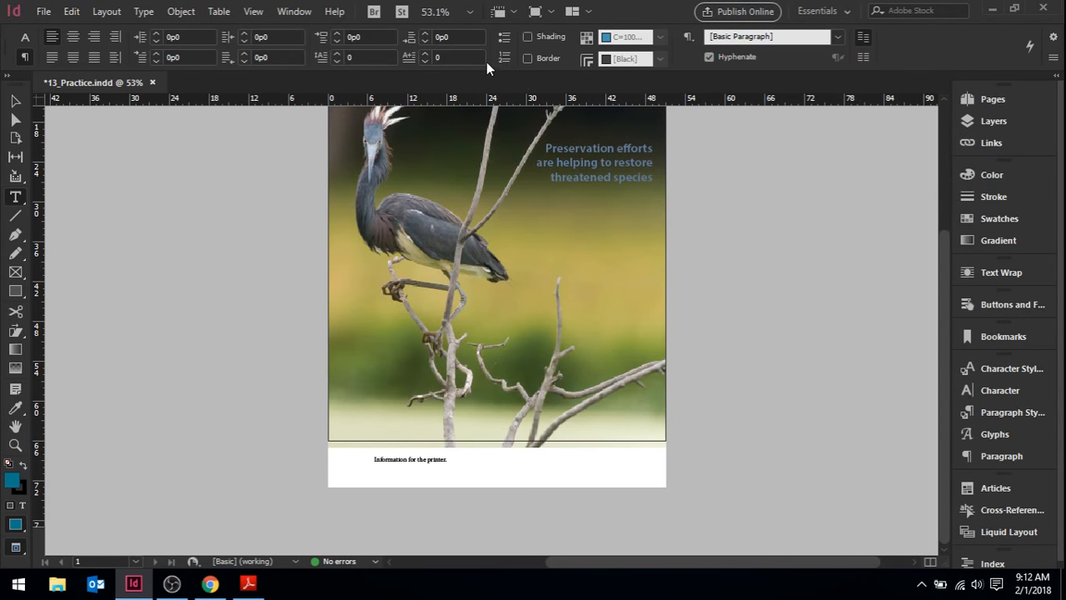
Switch the screen mode to Preview and examine the trimmed magazine cover down to its lower edge
{"action": "left_click", "coordinate": [549, 12]}
{"action": "left_click", "coordinate": [560, 57]}
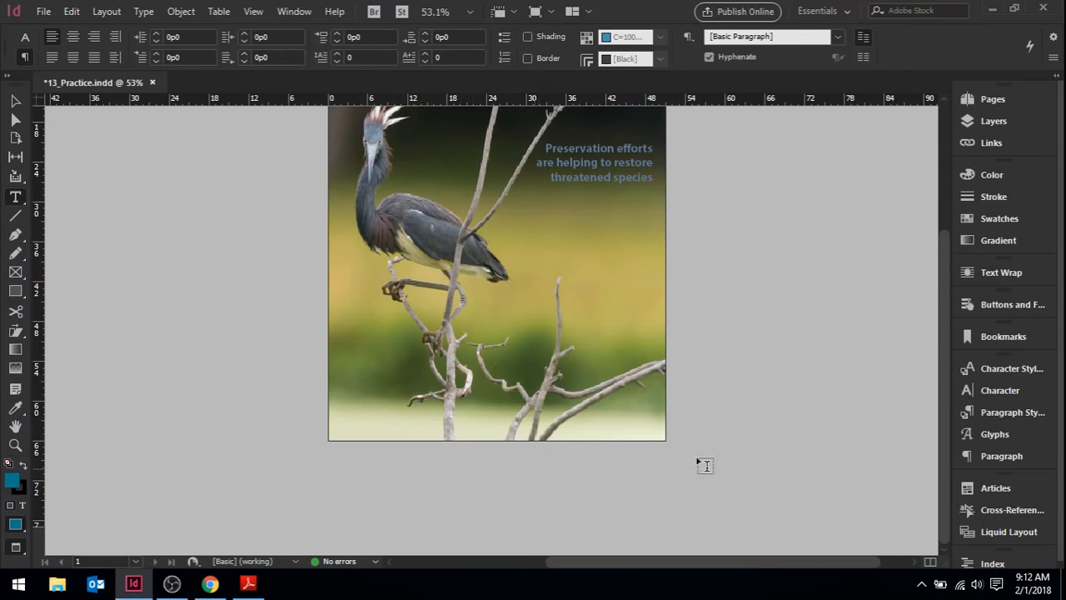
{"action": "left_click_drag", "start_coordinate": [948, 393], "coordinate": [948, 359]}
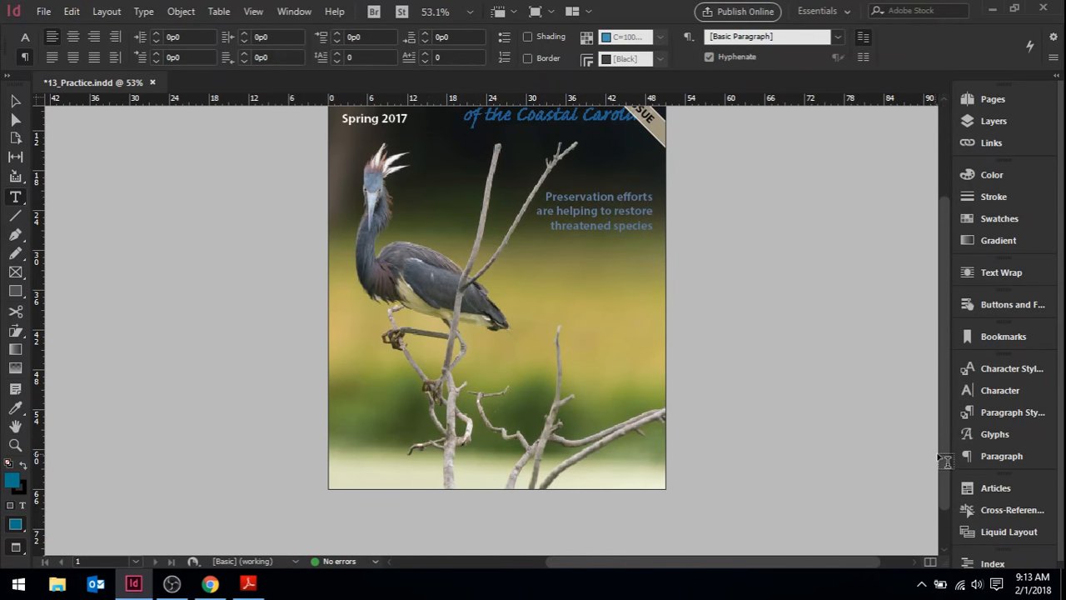
{"action": "mouse_move", "coordinate": [938, 453]}
{"action": "left_mouse_down"}
{"action": "mouse_move", "coordinate": [937, 395]}
{"action": "mouse_move", "coordinate": [942, 448]}
{"action": "left_mouse_up"}
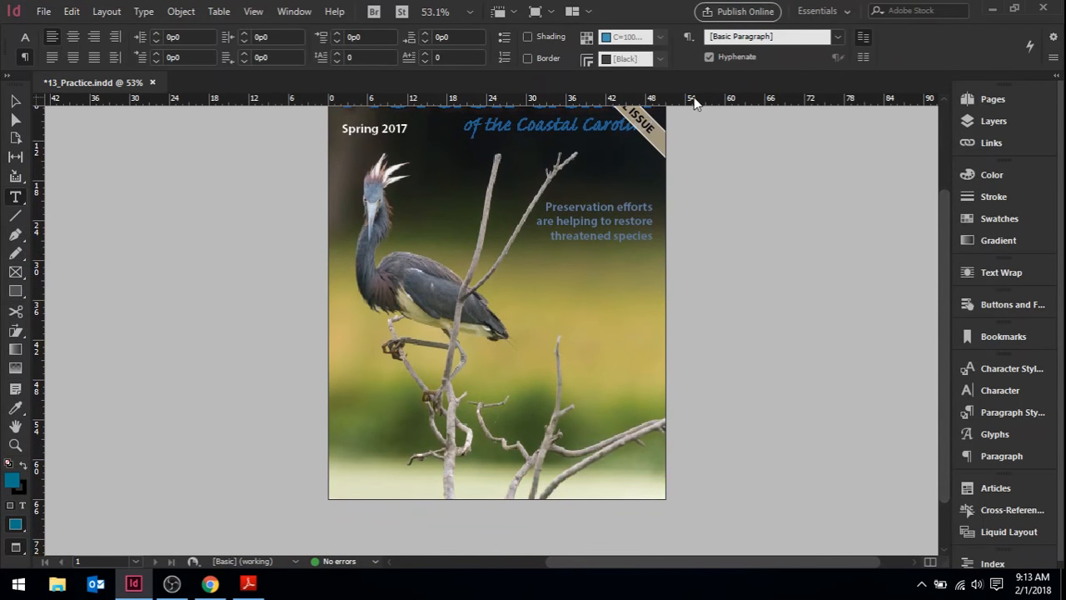
Show the cover in Normal screen mode with its guides and frames, and switch it to Slug mode
{"action": "left_click", "coordinate": [550, 12]}
{"action": "left_click", "coordinate": [549, 37]}
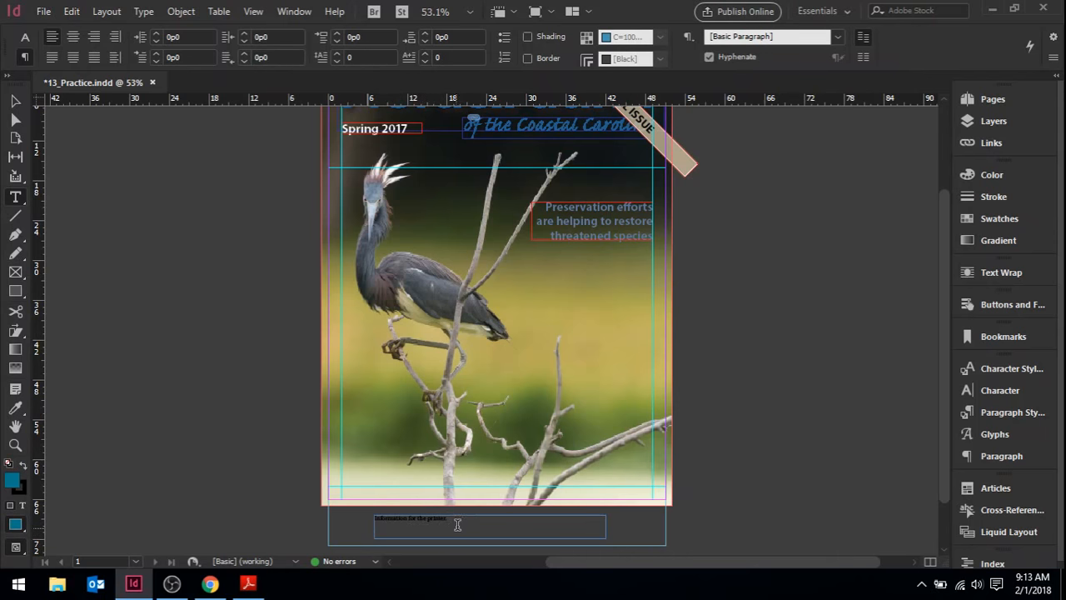
{"action": "right_click", "coordinate": [17, 547]}
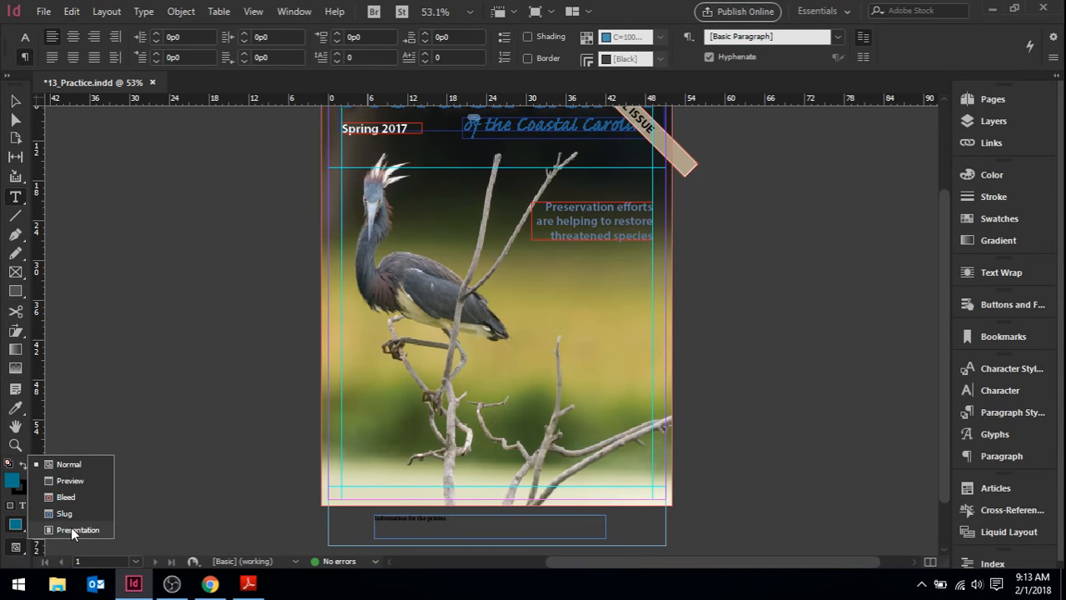
{"action": "left_click", "coordinate": [90, 514]}
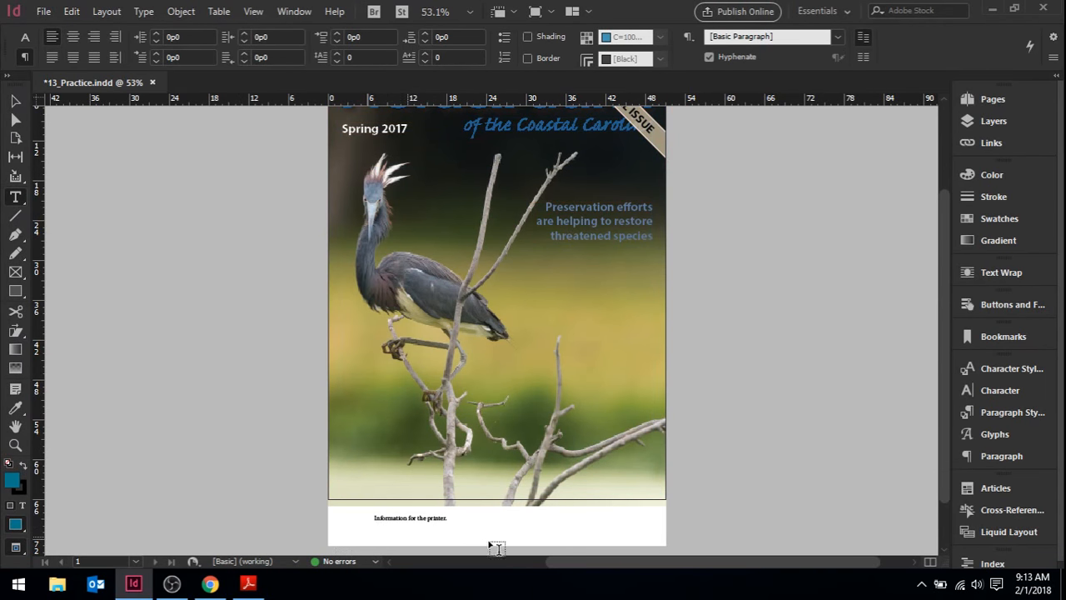